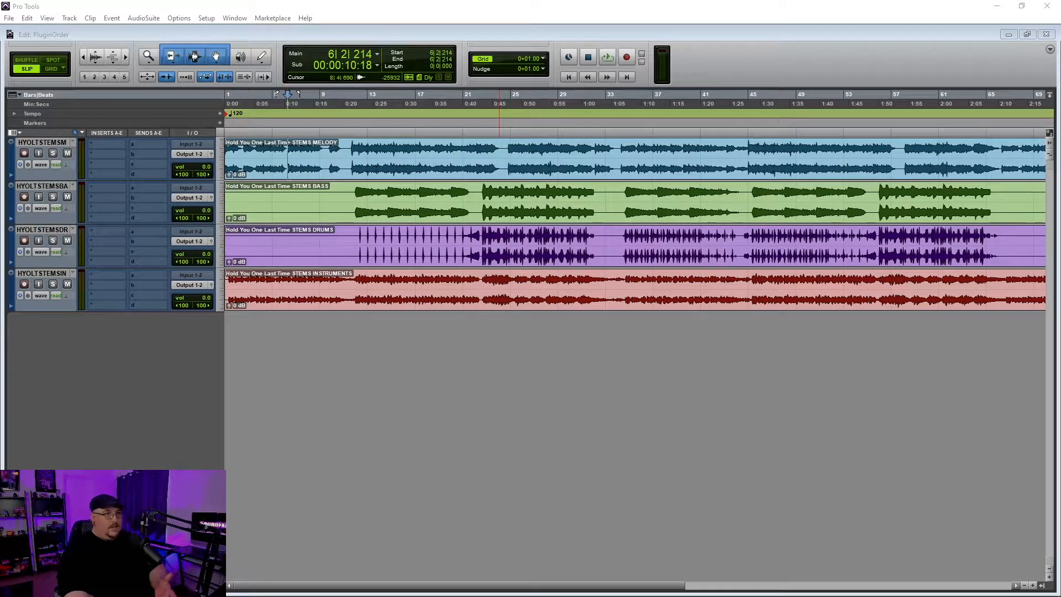
Step: Audition the four stem clips from the start of the song and select the short Melody phrase around bars 9 to 11
left_click(865, 15)
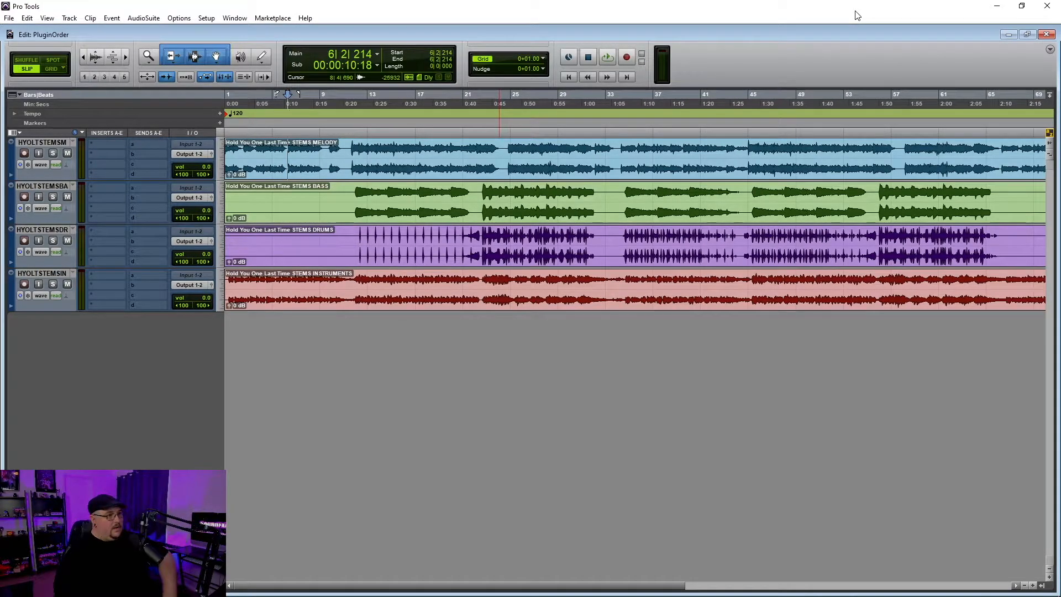
left_click(422, 167)
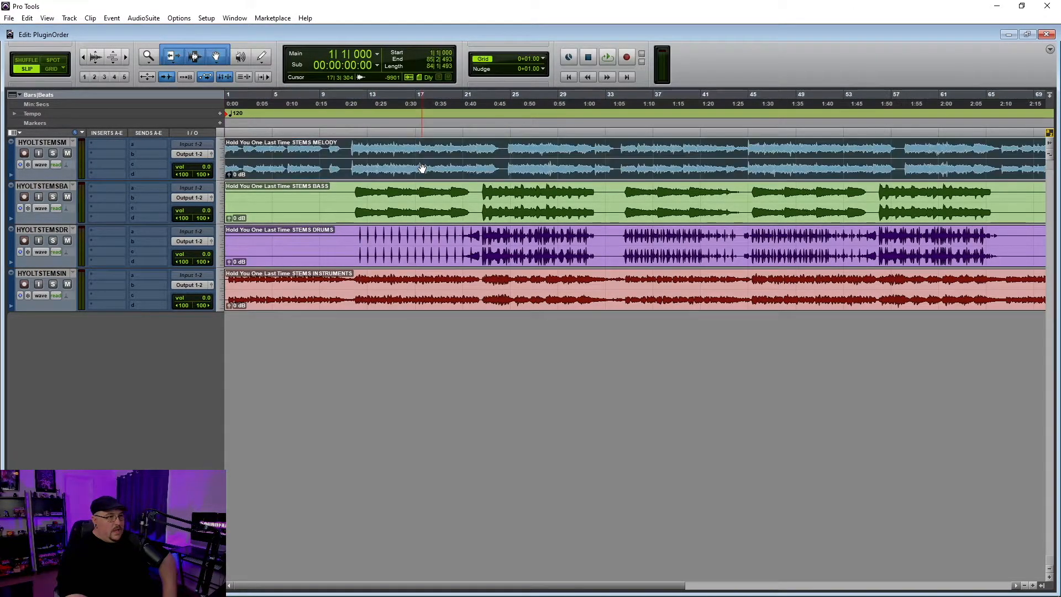
left_click(438, 211)
left_click(443, 257)
left_click(463, 303)
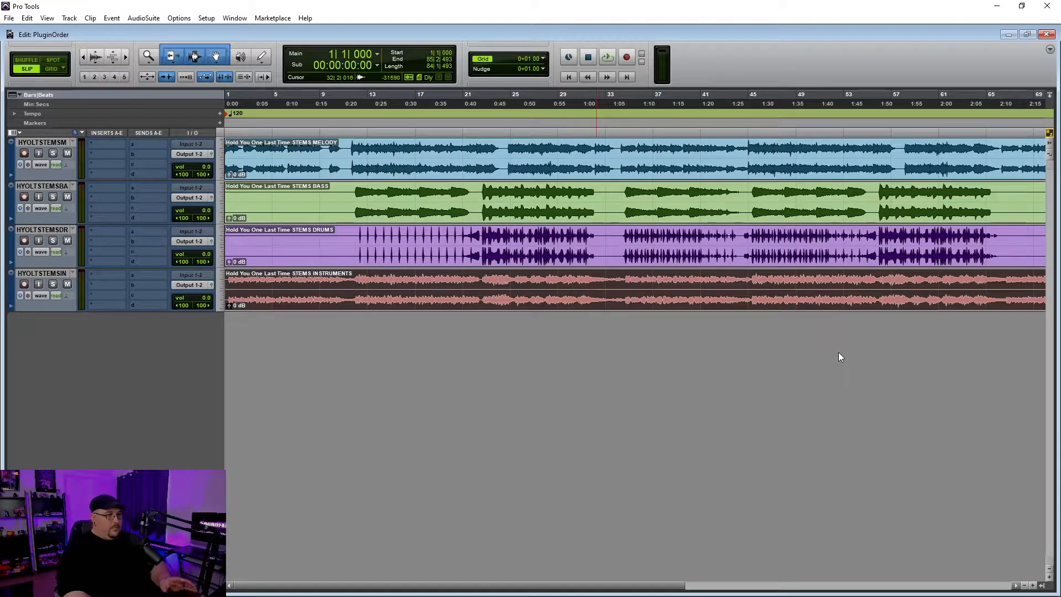
key("space")
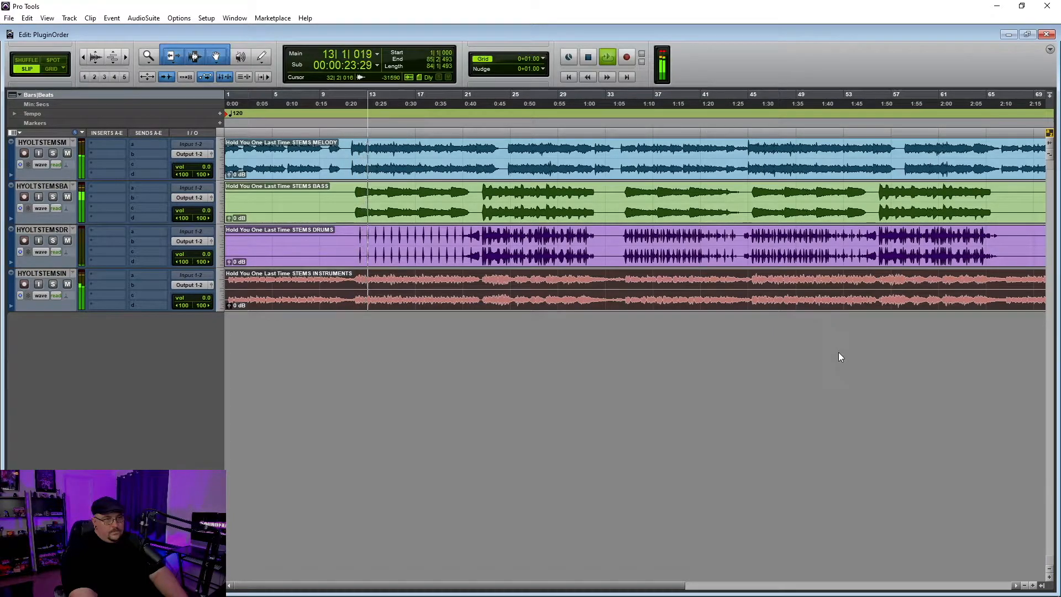
key("space")
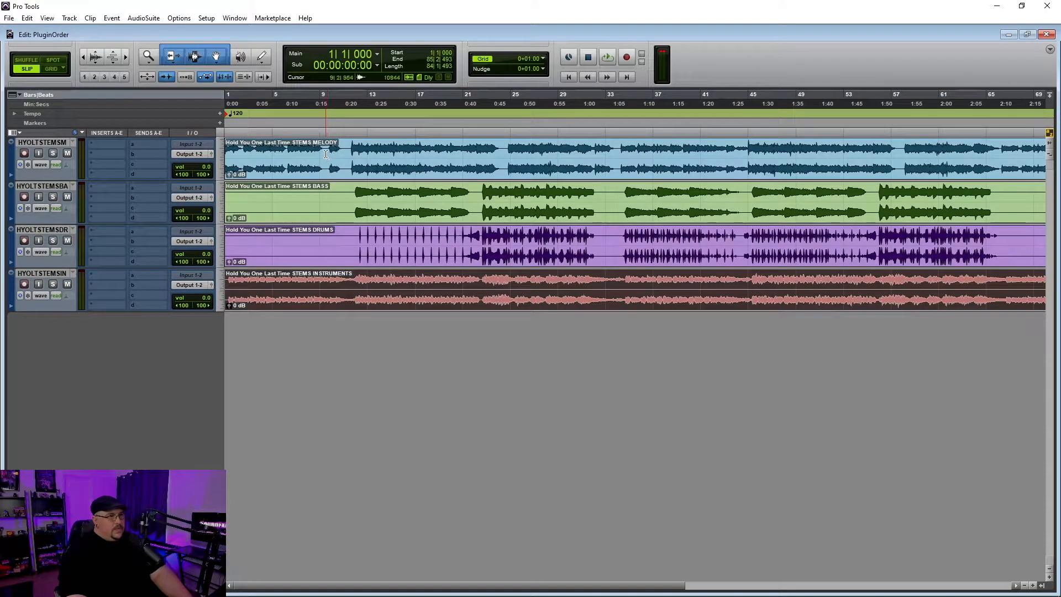
left_click_drag(326, 154, 346, 155)
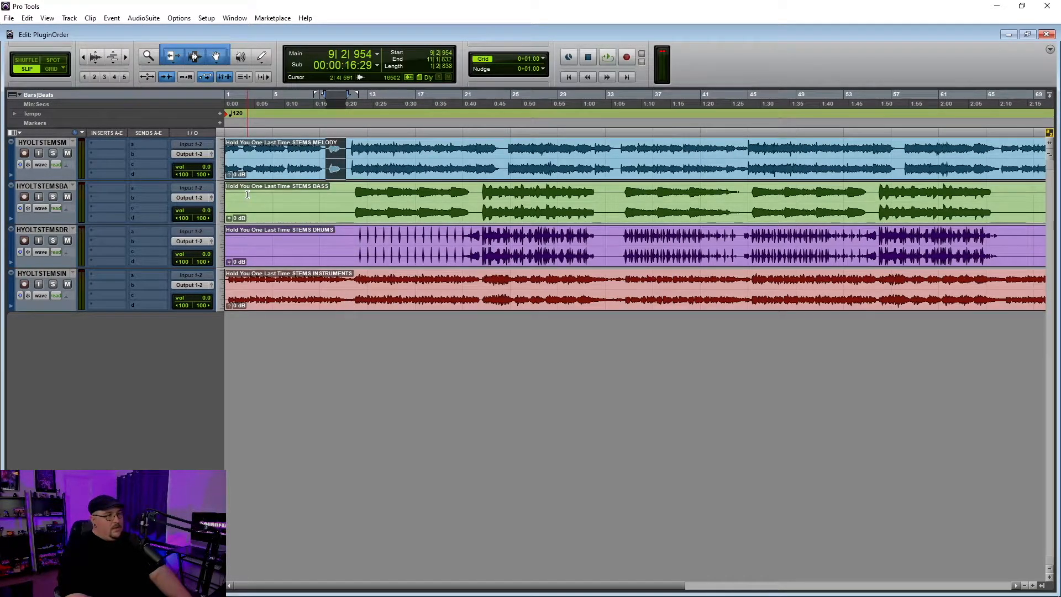
Step: Add a send on the Melody track to a new stereo aux input named DelayThrow, with the send level at 0.0 dB
left_click(148, 144)
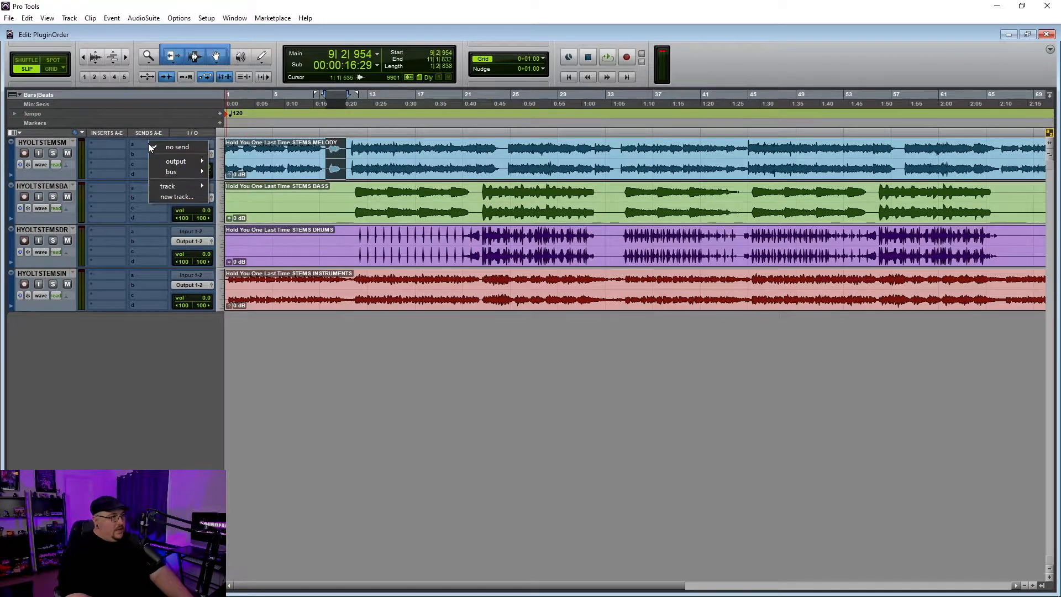
left_click(177, 197)
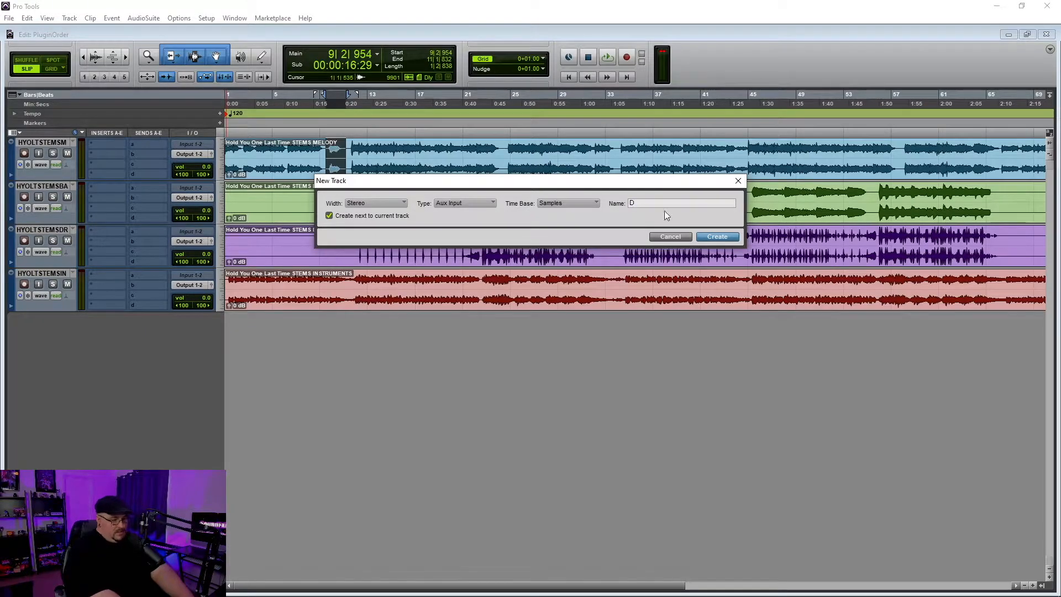
type("Delay")
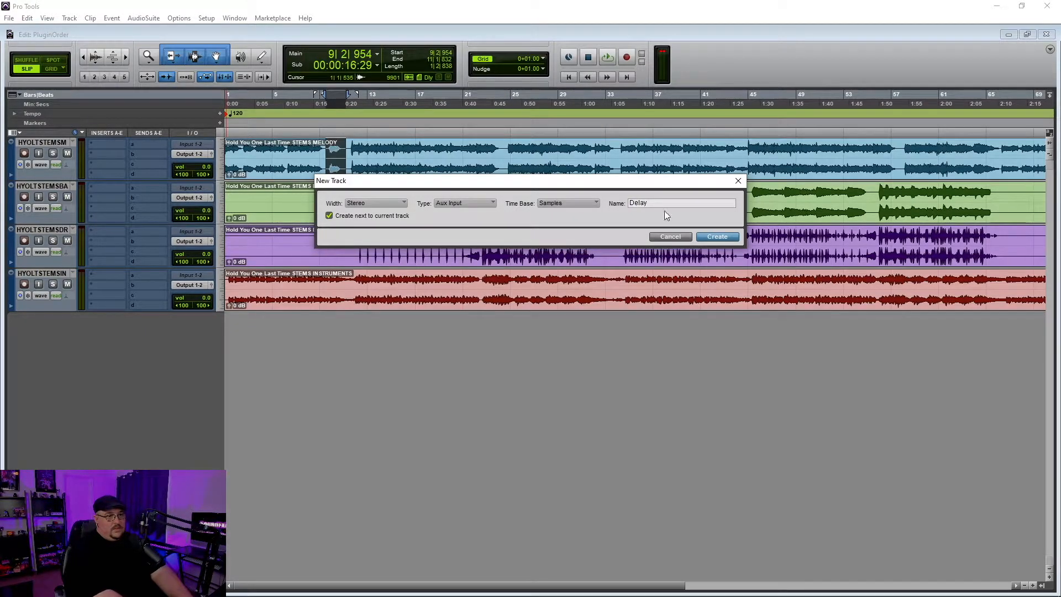
type("Throw")
key("Return")
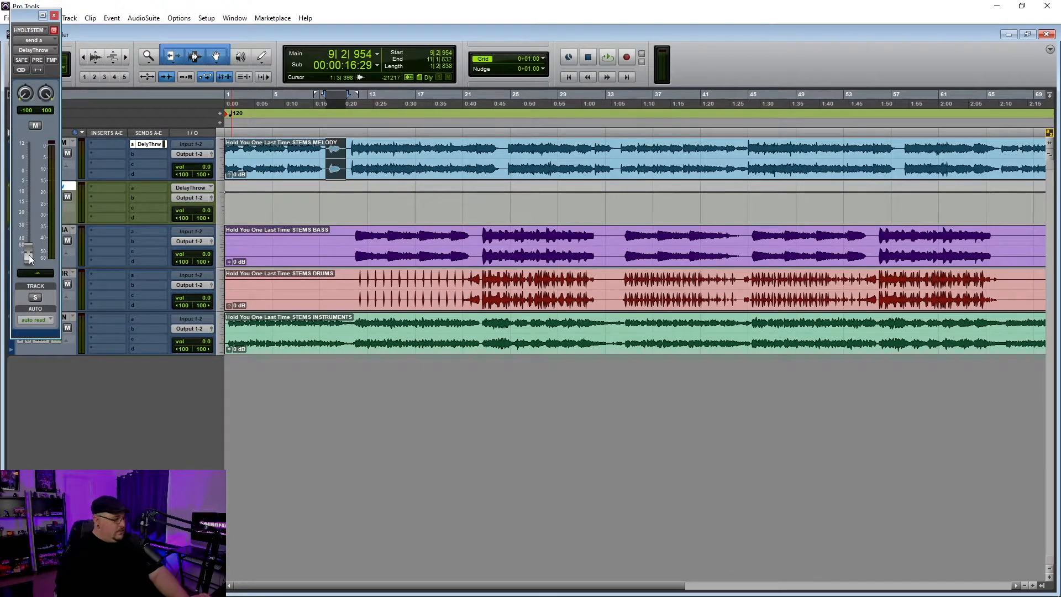
left_click(29, 257, "alt")
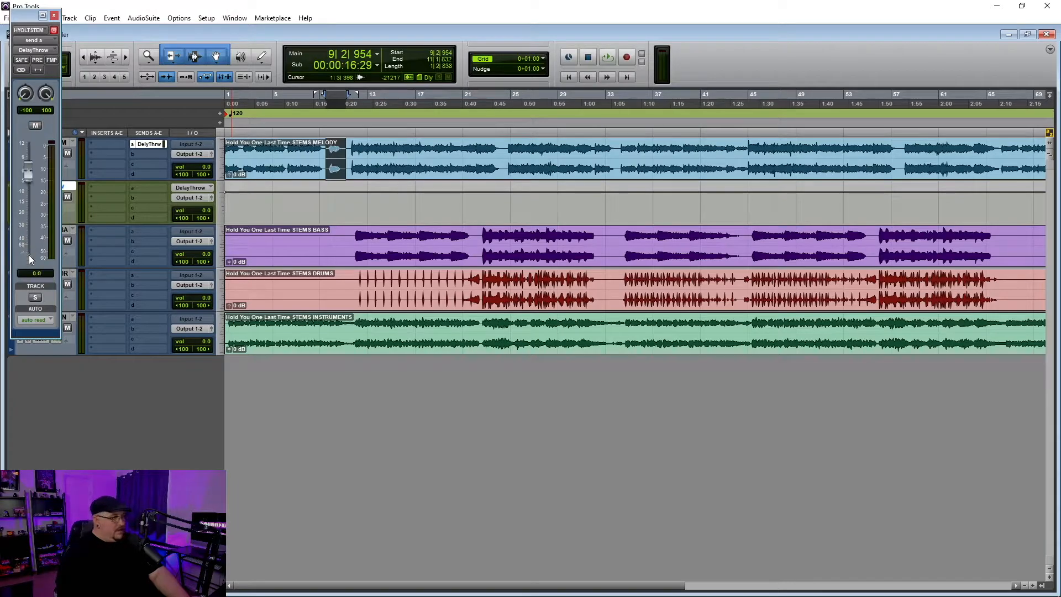
left_click(54, 15)
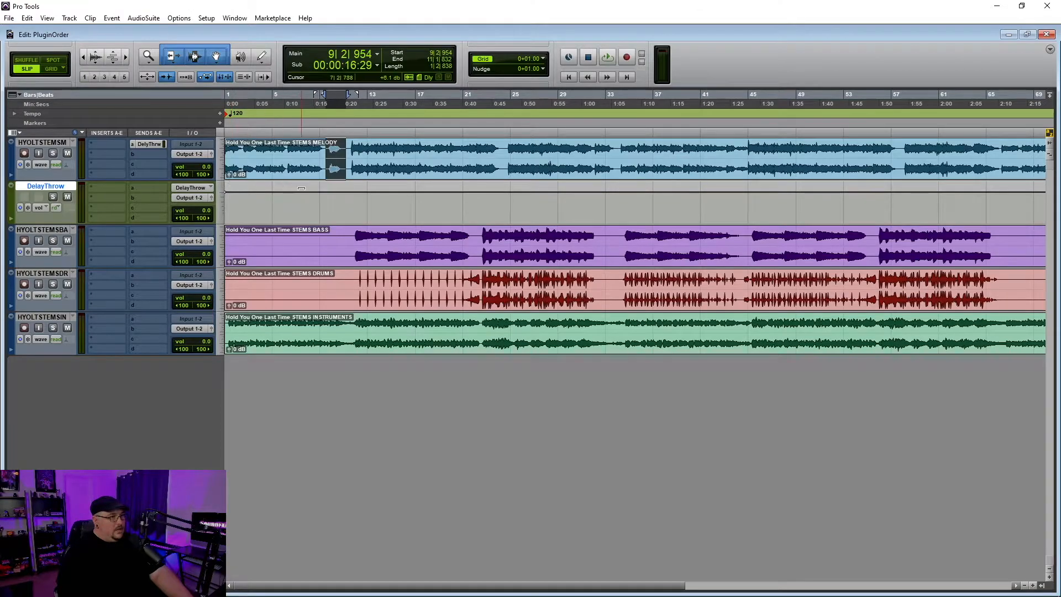
Step: Audition the end of the Melody phrase near bar 10 and select its last word from 10|2|547 to 10|4|143
left_click(336, 160)
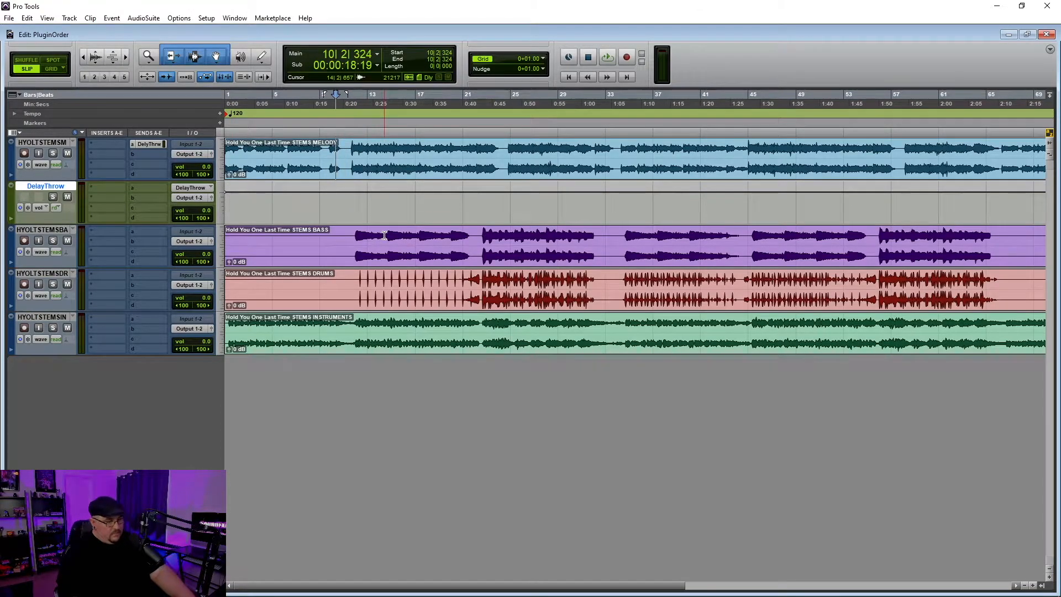
key("ctrl+]")
key("ctrl+]")
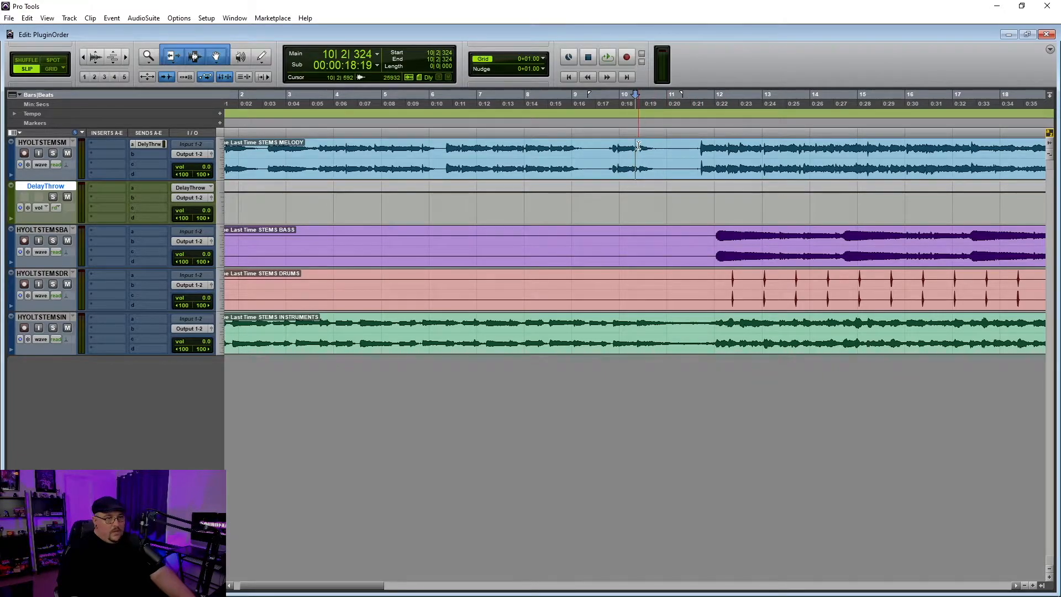
left_click_drag(639, 148, 688, 153)
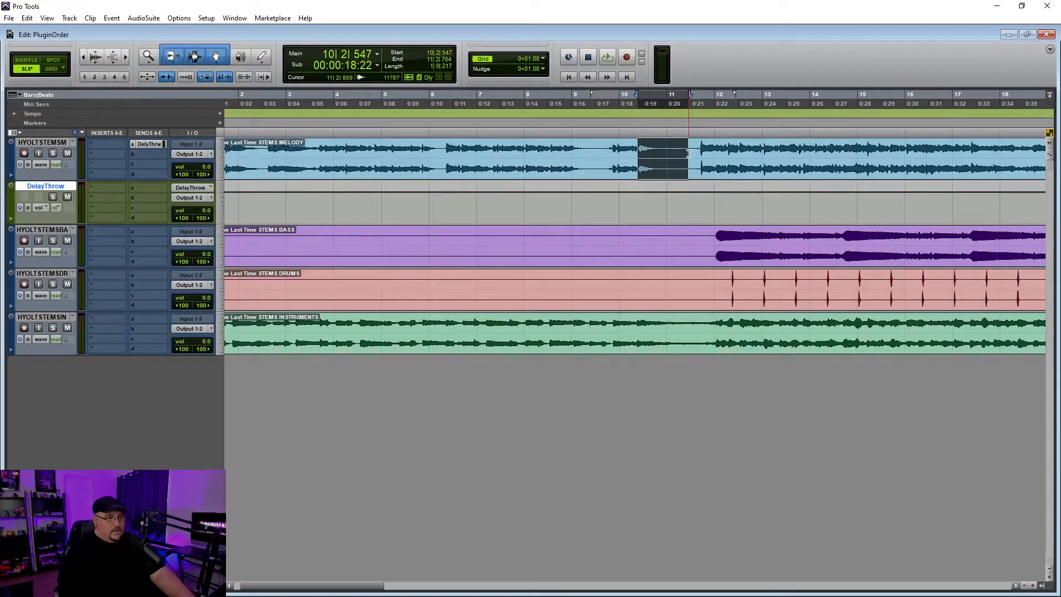
key("space")
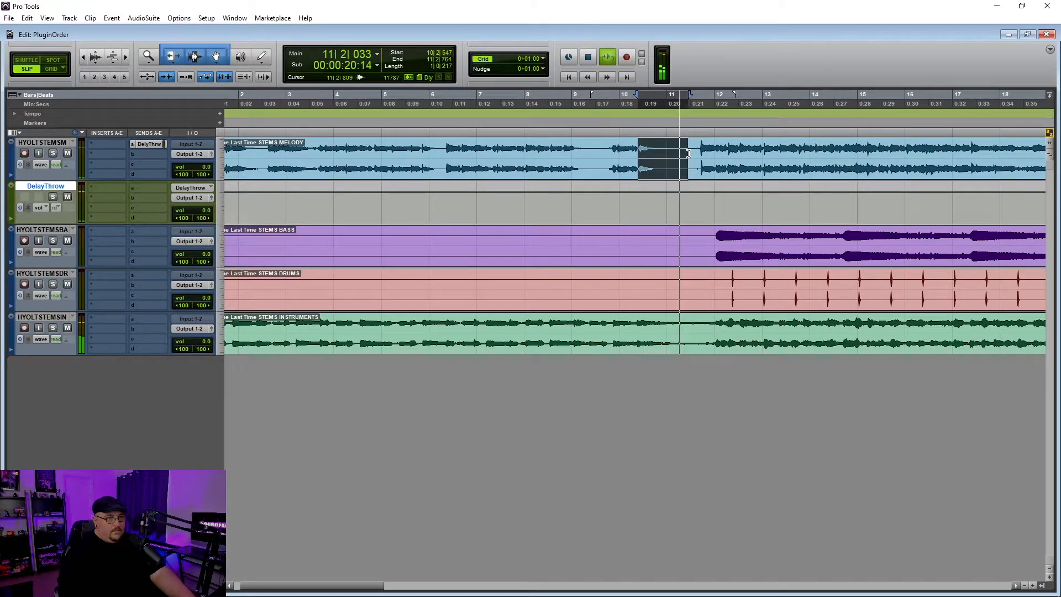
key("space")
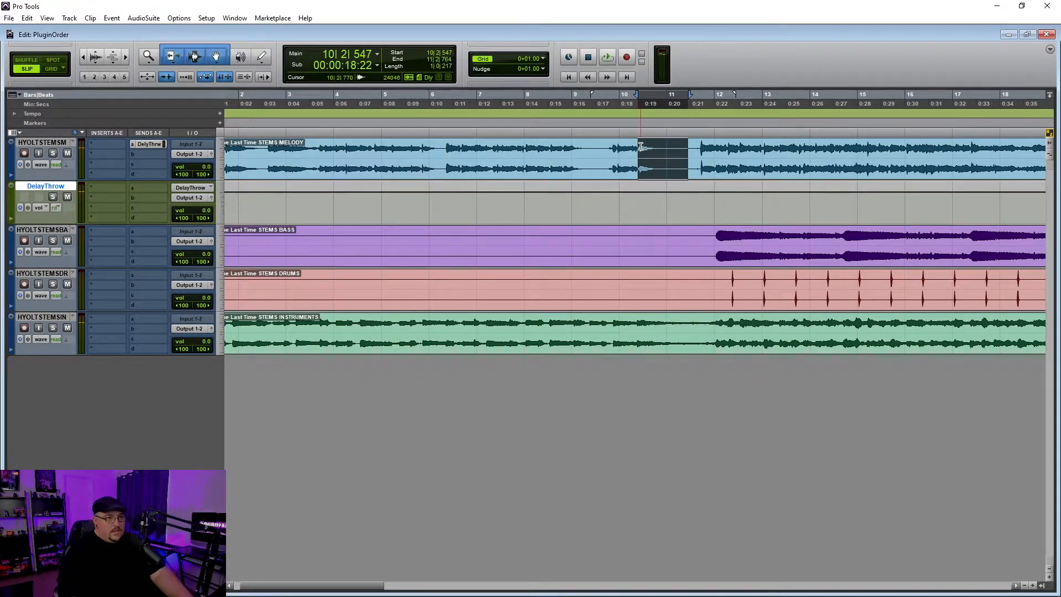
left_click_drag(639, 147, 657, 148)
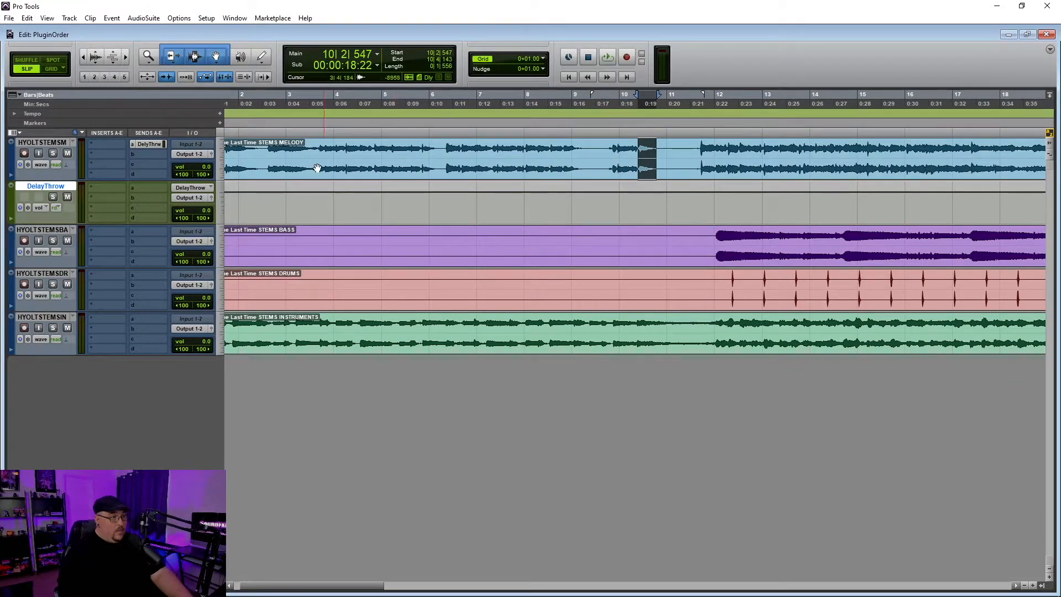
Step: Show an automation lane under the Melody track for the level of its DelayThrow send
left_click(11, 177)
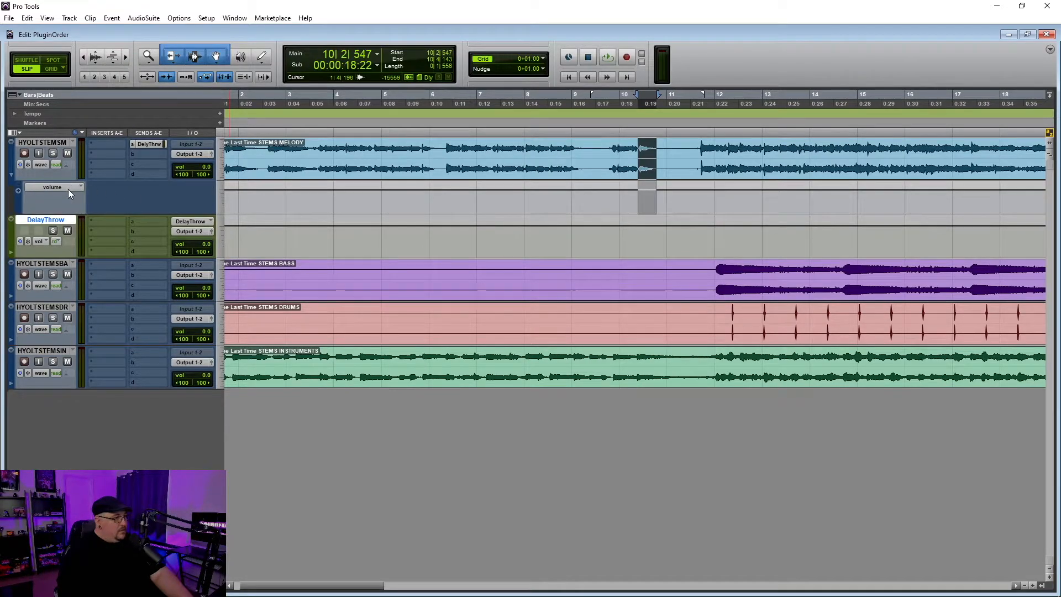
left_click(68, 189)
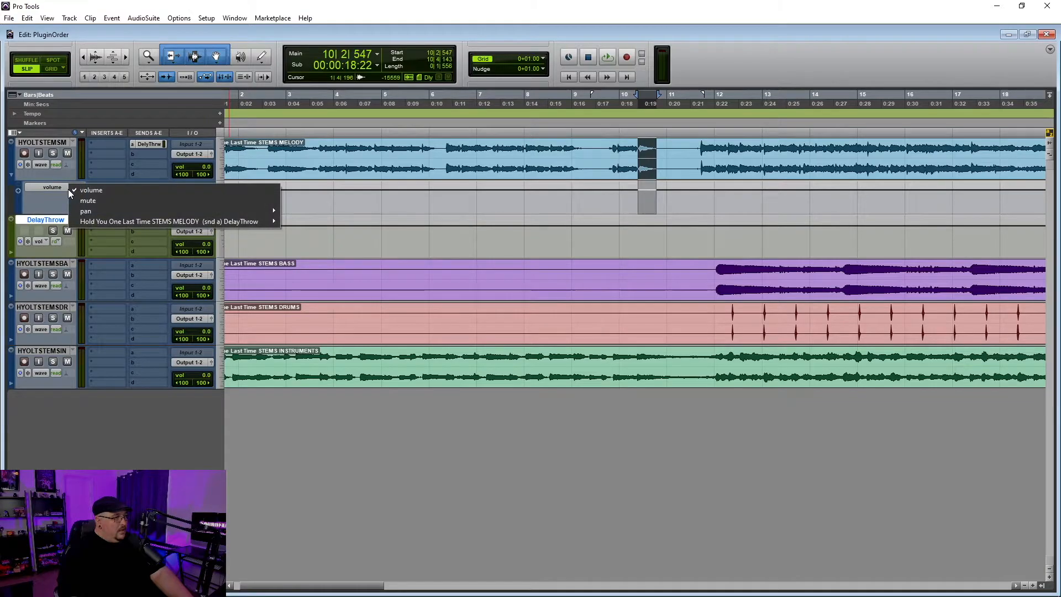
mouse_move(189, 224)
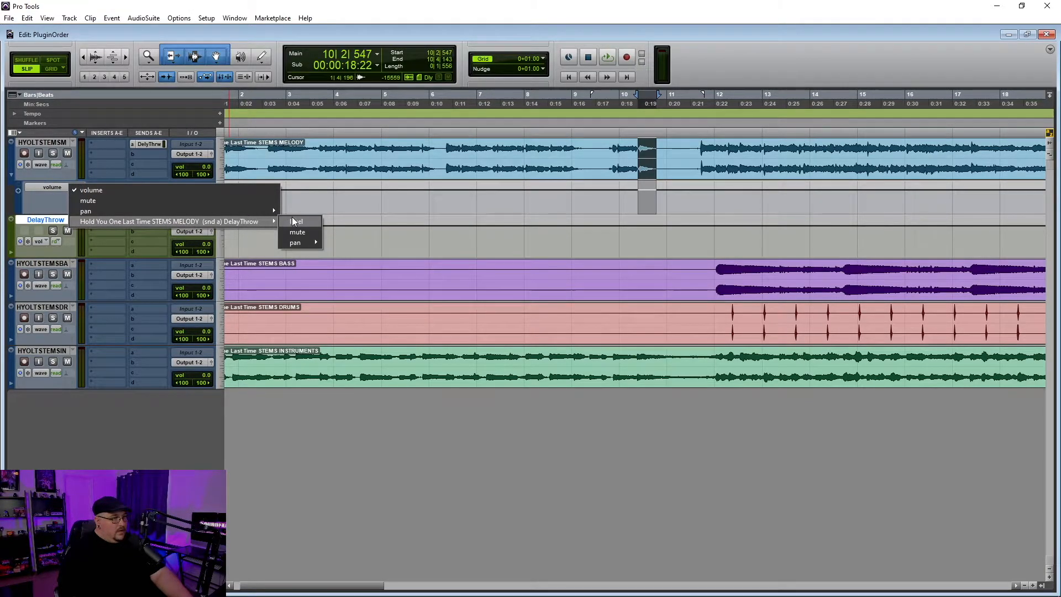
left_click(306, 221)
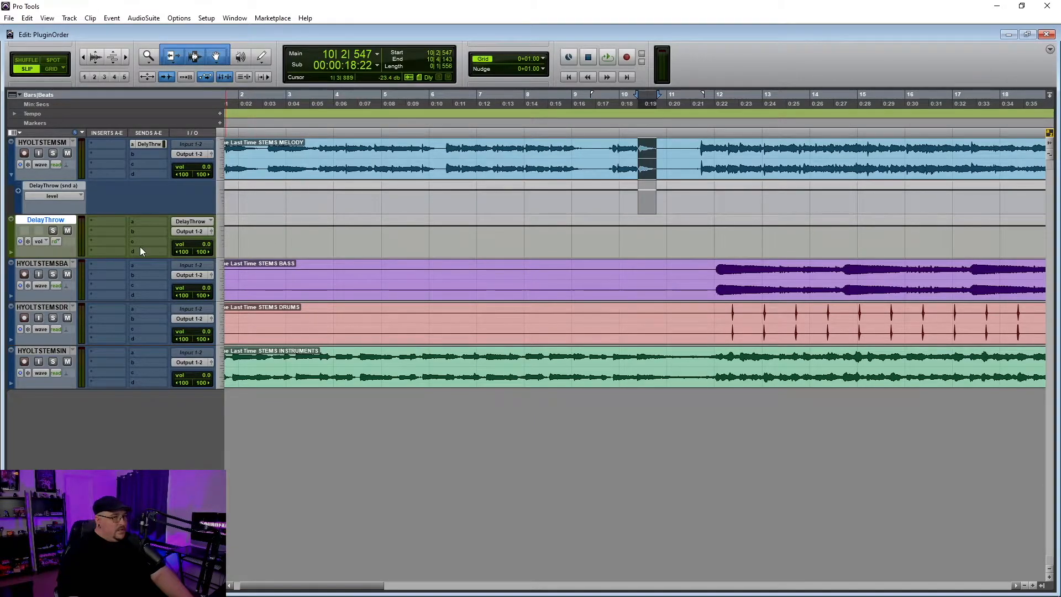
Step: Lower the DelayThrow send level automation to the bottom for the whole song and raise it only across the selected last word
left_click_drag(535, 186, 535, 213)
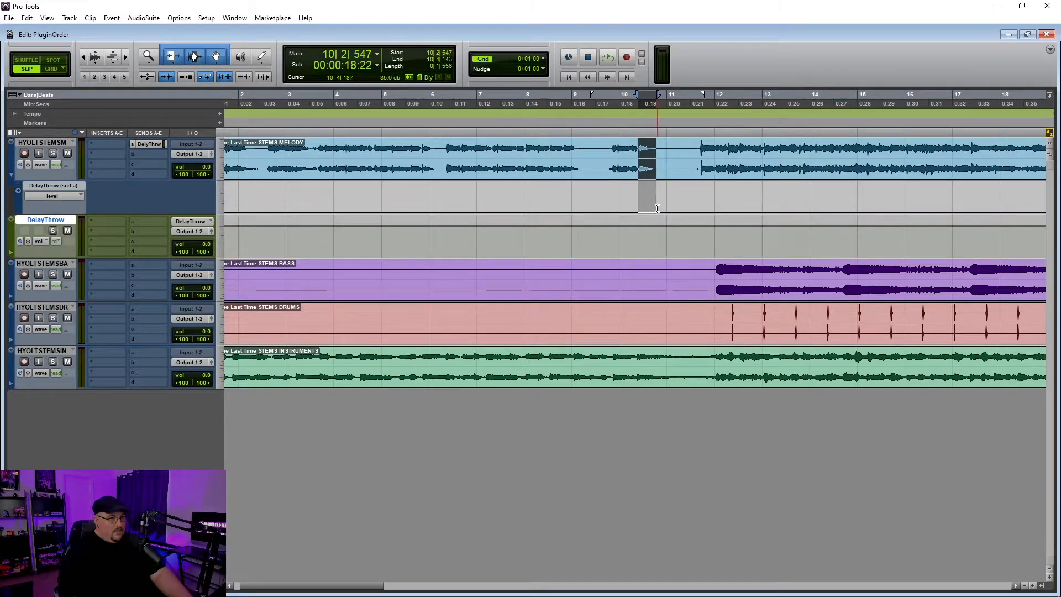
left_click_drag(646, 185, 647, 90)
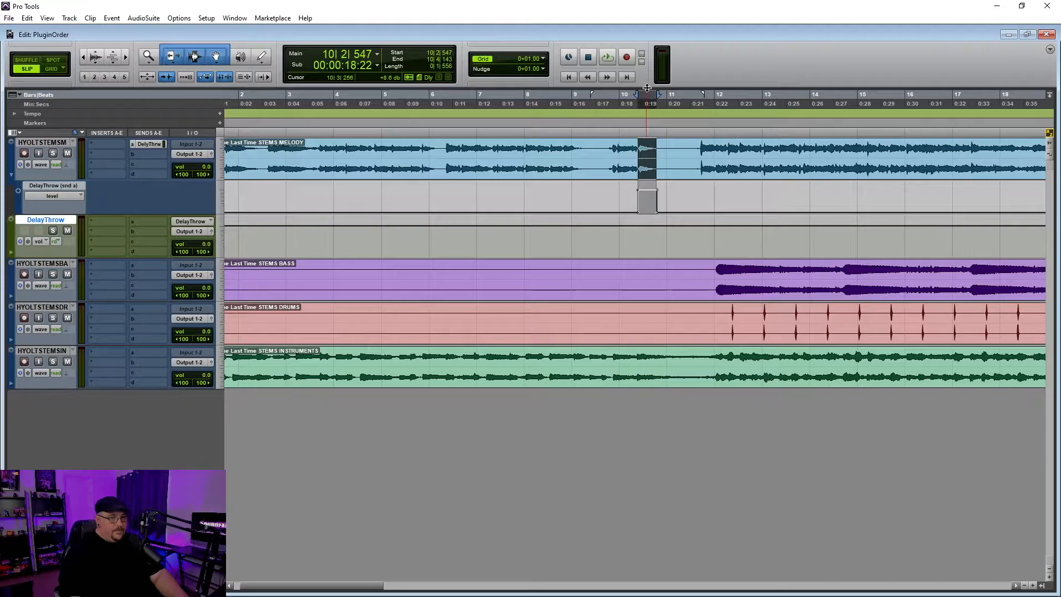
left_click(603, 198)
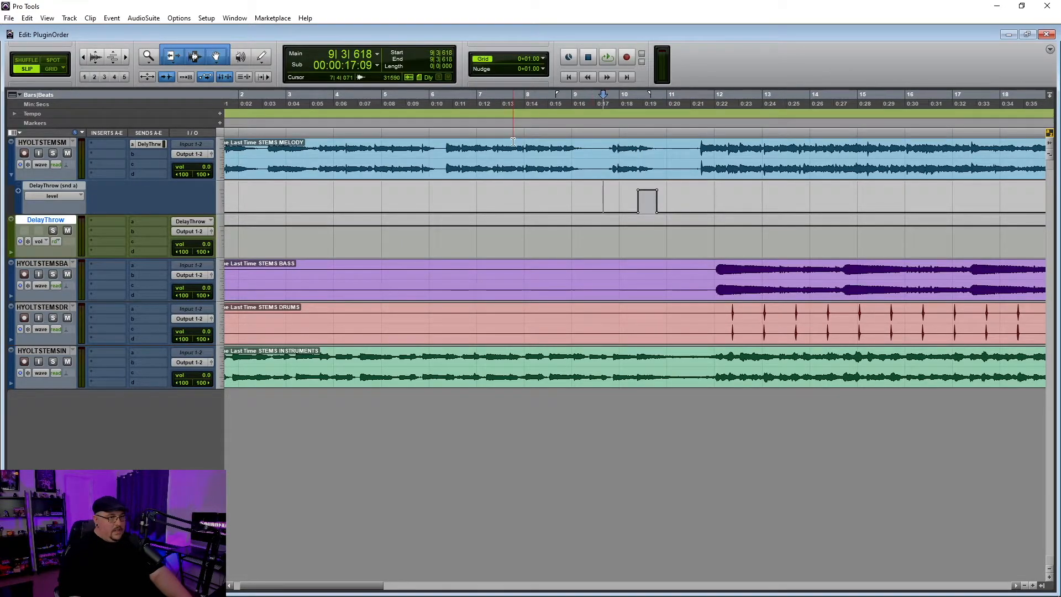
Step: Play the song from bar 8 through the automated send section near bar 10
left_click(536, 146)
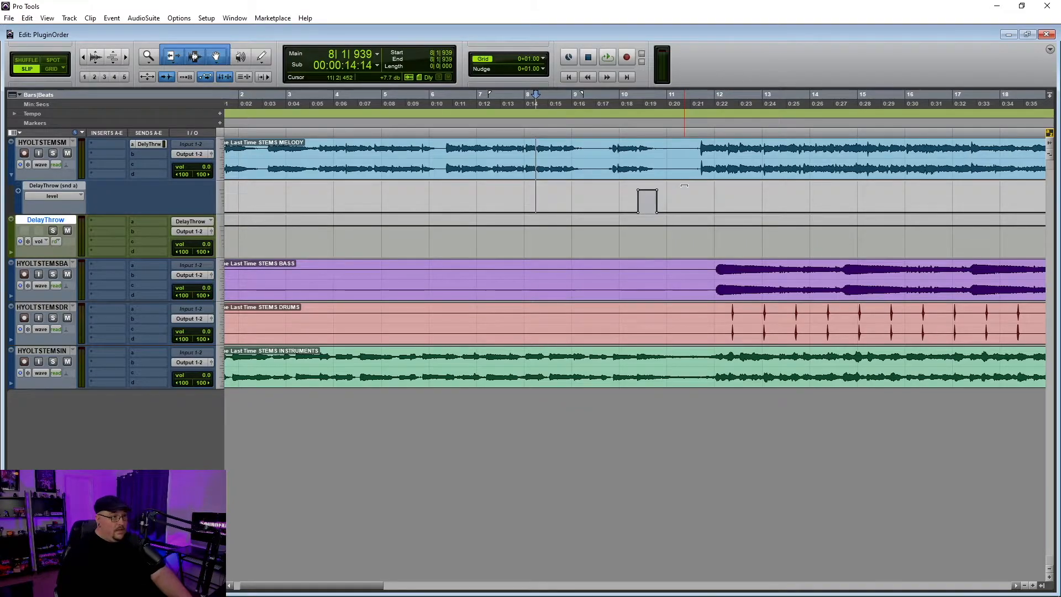
key("space")
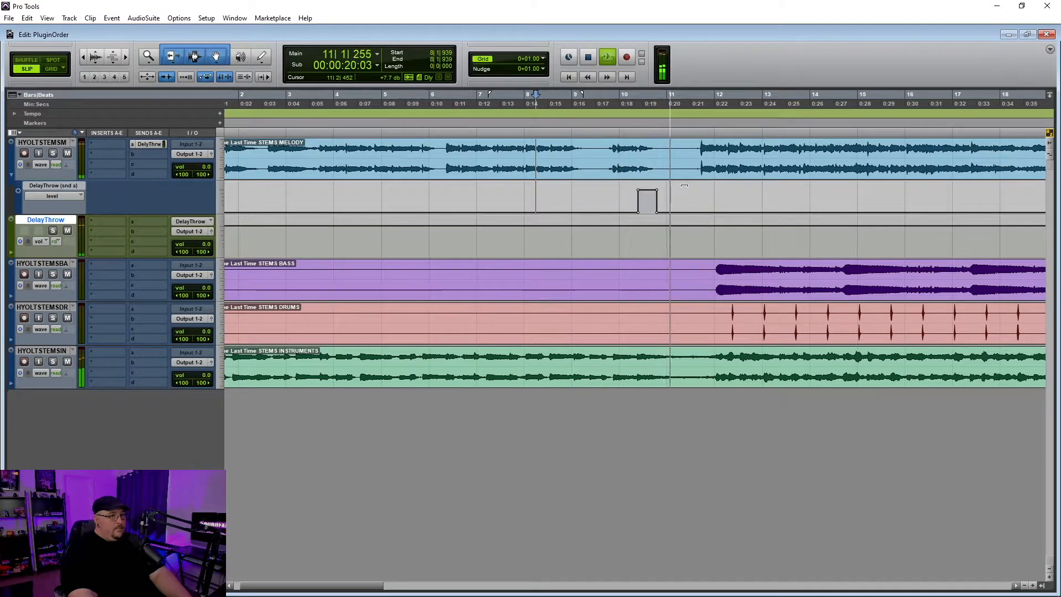
key("space")
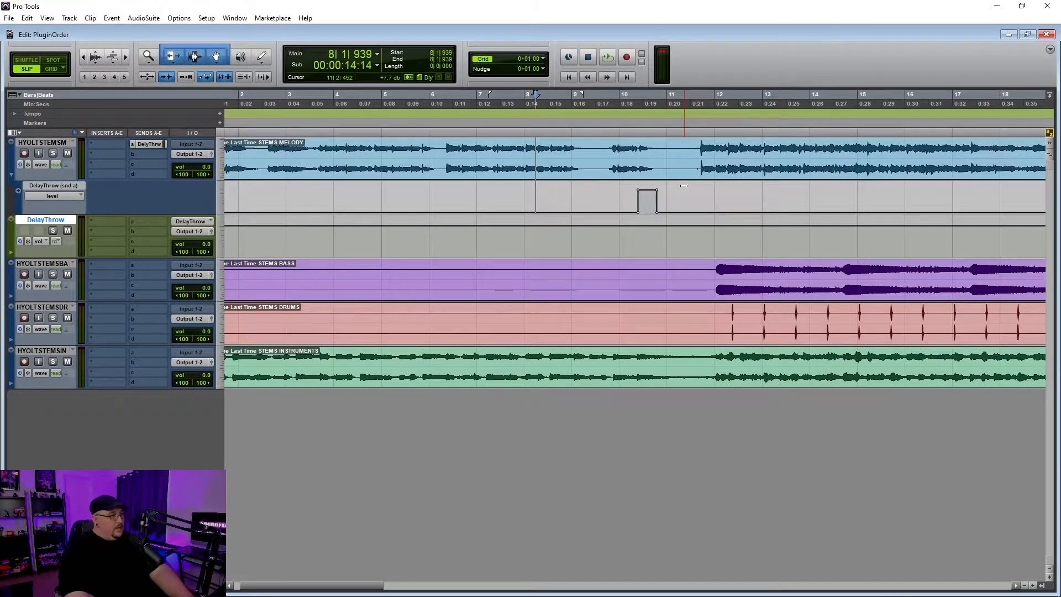
Step: Insert the multichannel Mod Delay III (stereo) plug-in on the DelayThrow track and place its window below the send automation
left_click(111, 223)
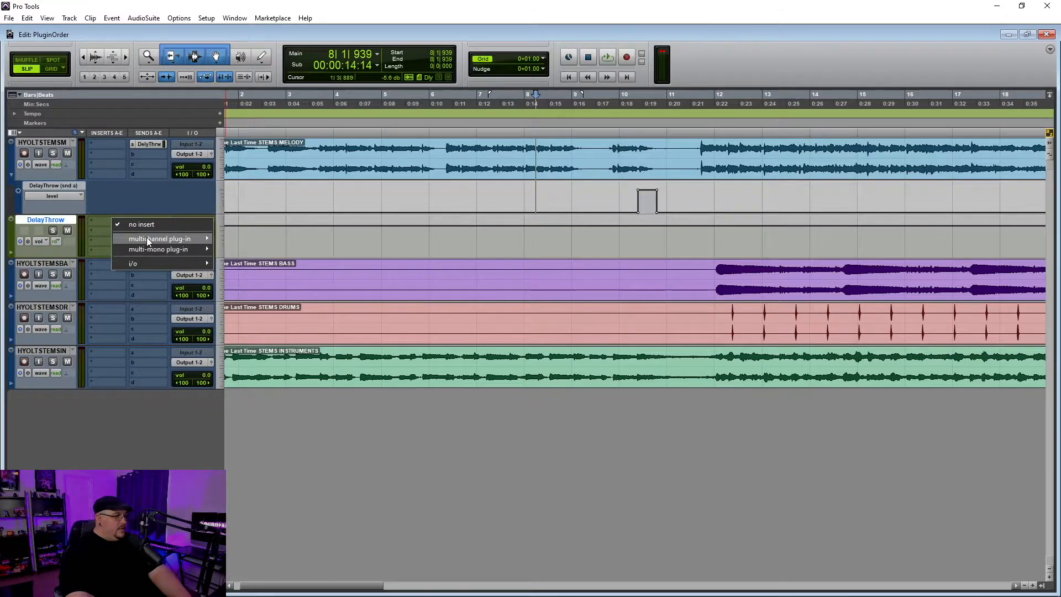
mouse_move(147, 237)
mouse_move(244, 277)
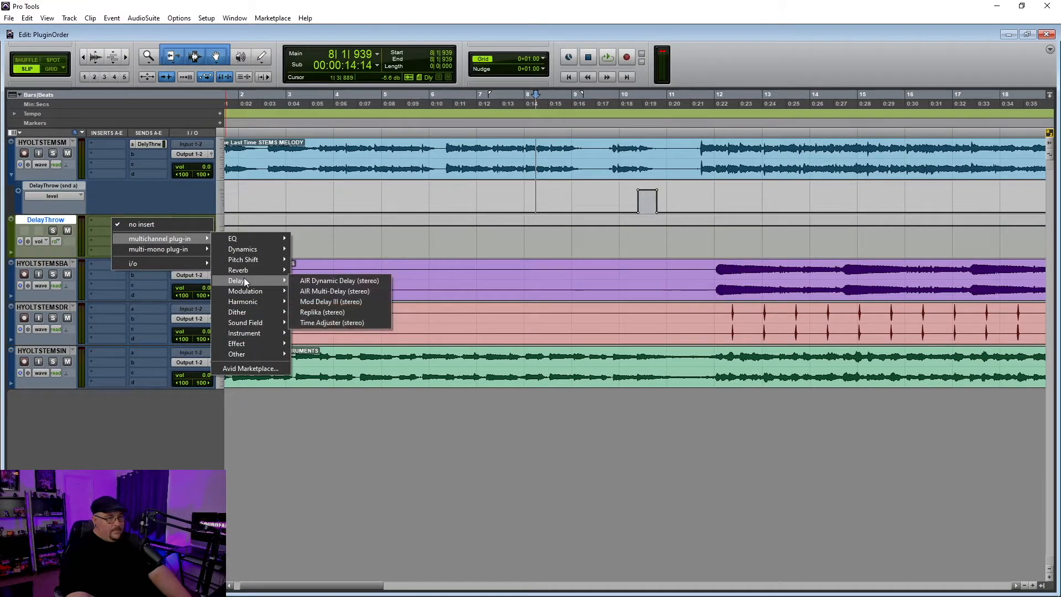
left_click(332, 301)
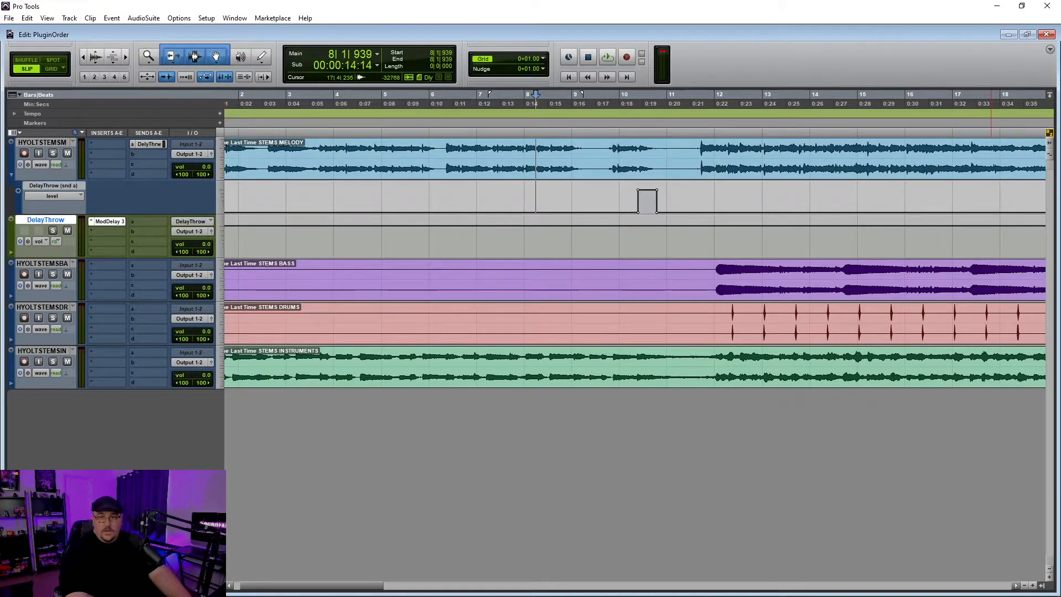
left_click_drag(499, 219, 493, 223)
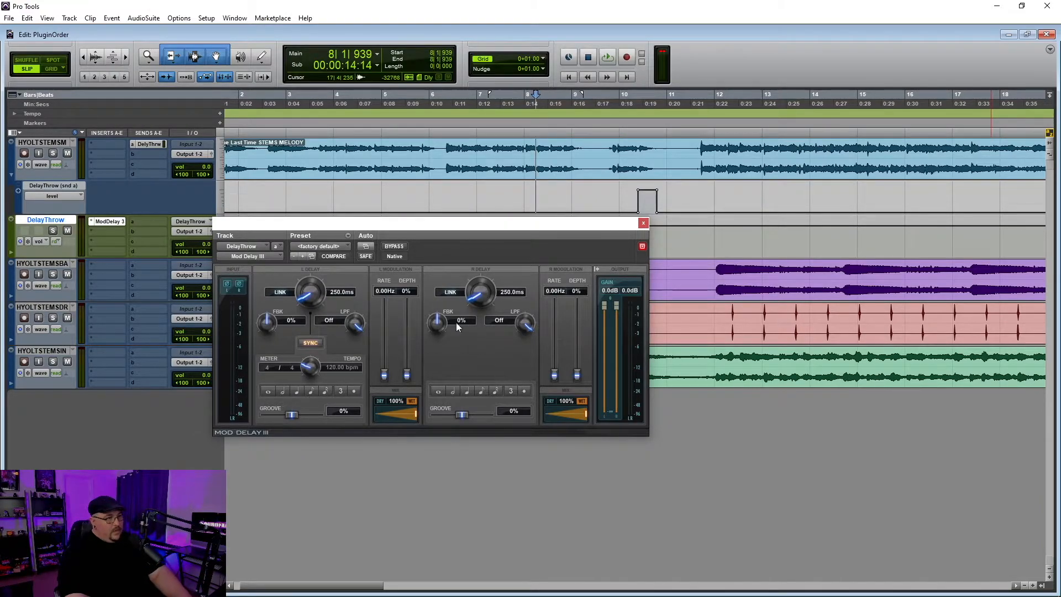
Step: Load the Slapback Delay preset in Mod Delay III and set the linked delay time to a quarter note (500 ms)
left_click(331, 247)
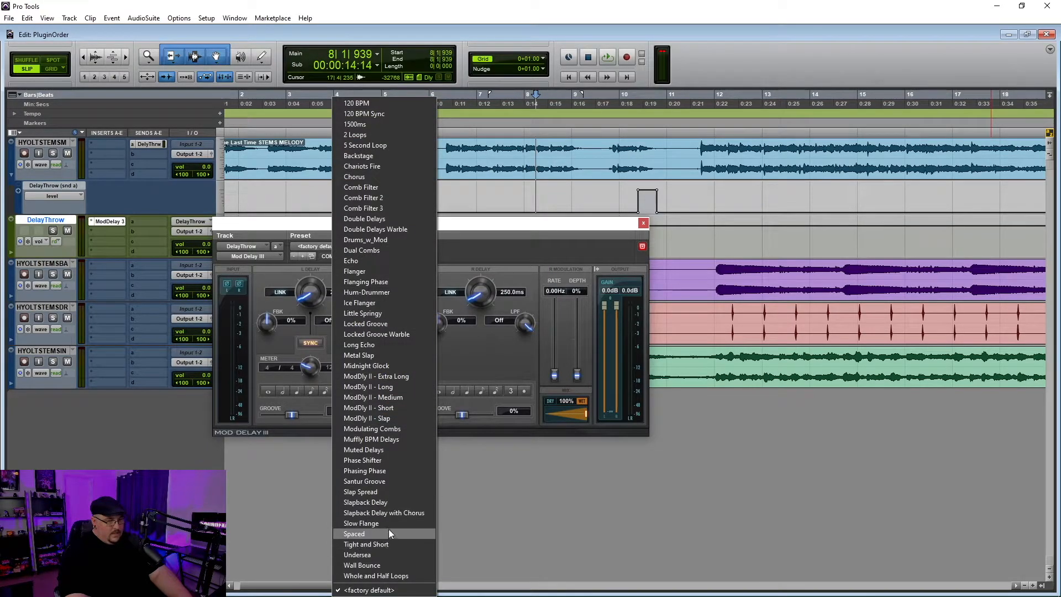
left_click(384, 505)
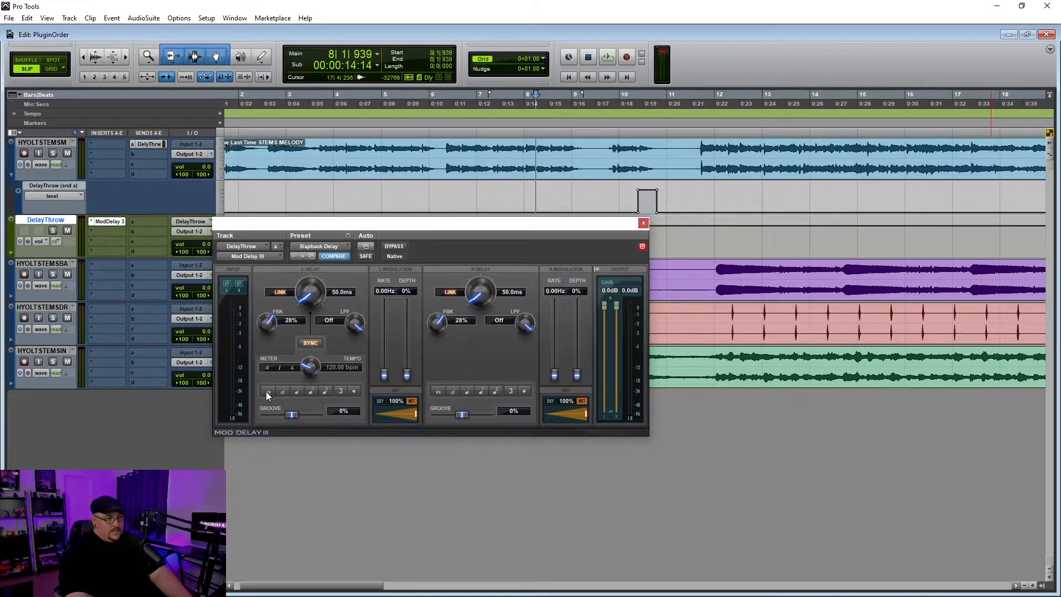
left_click(297, 391)
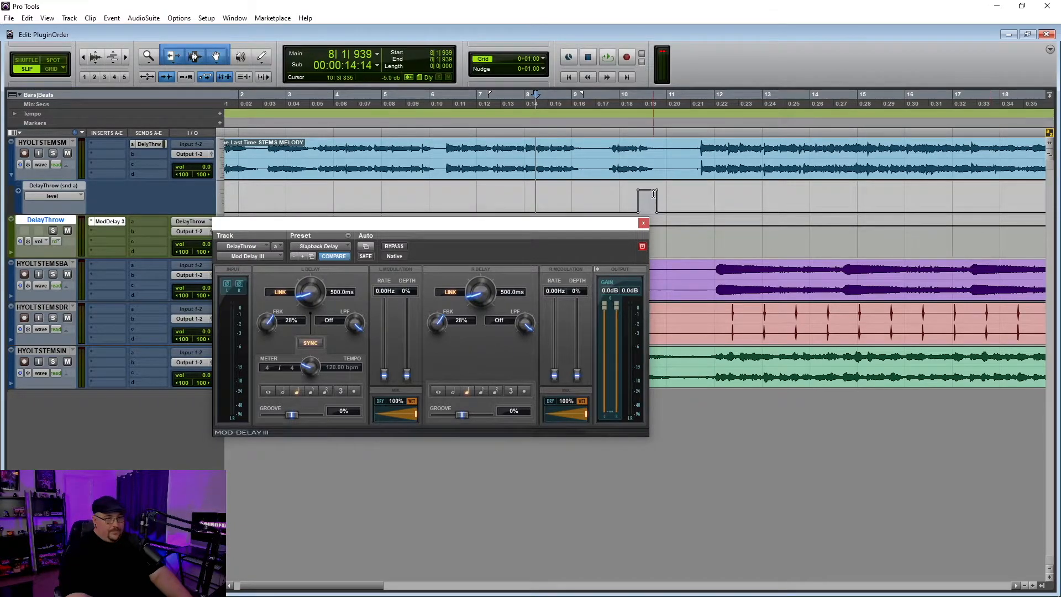
Step: Close the Mod Delay III window and play the delay throw near bar 10, starting from bar 6 and again from bar 9
left_click(644, 224)
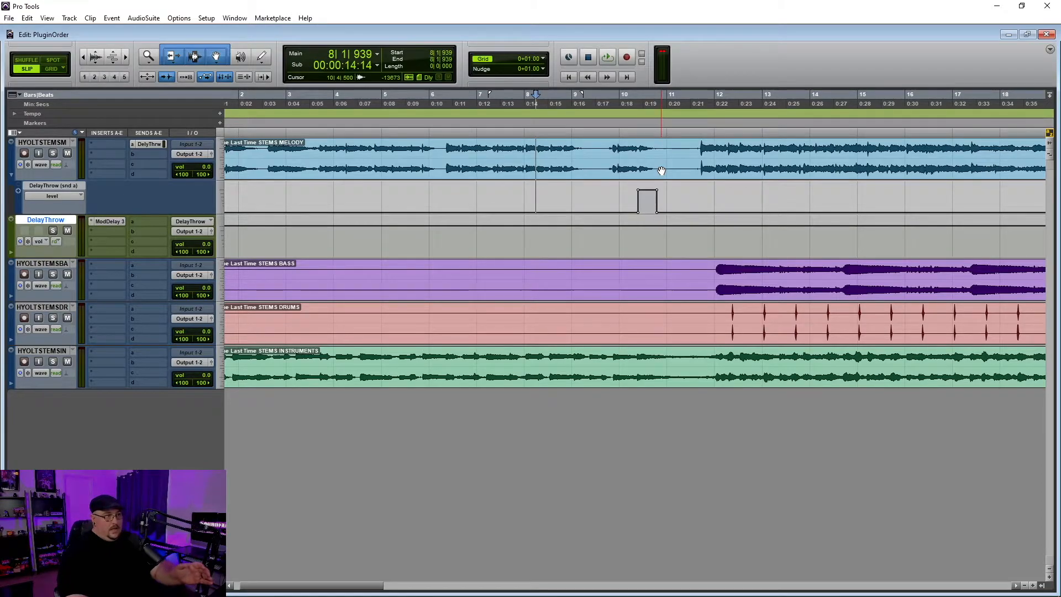
left_click(443, 151)
key("space")
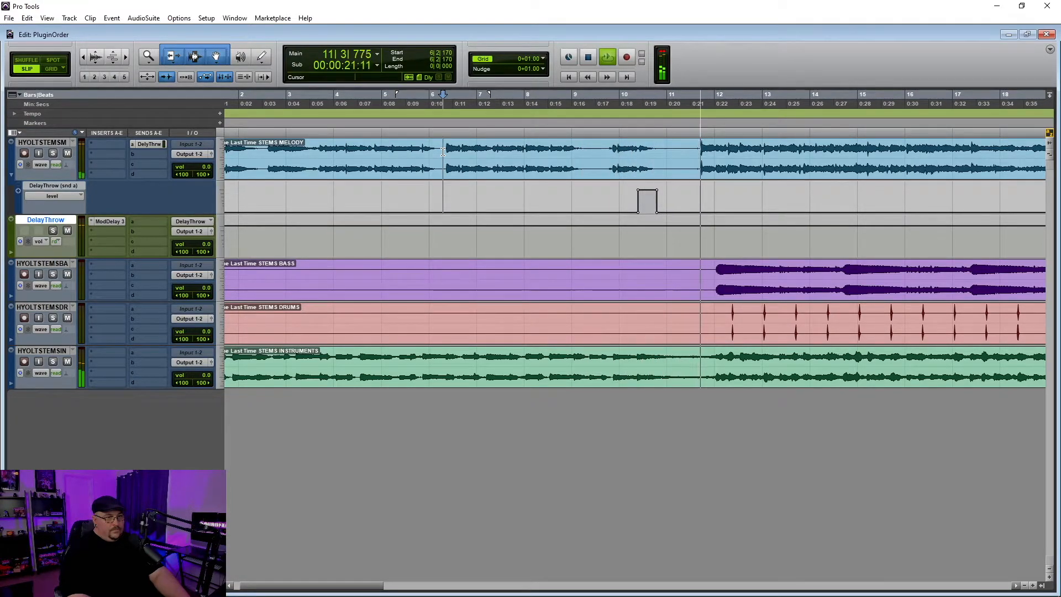
key("space")
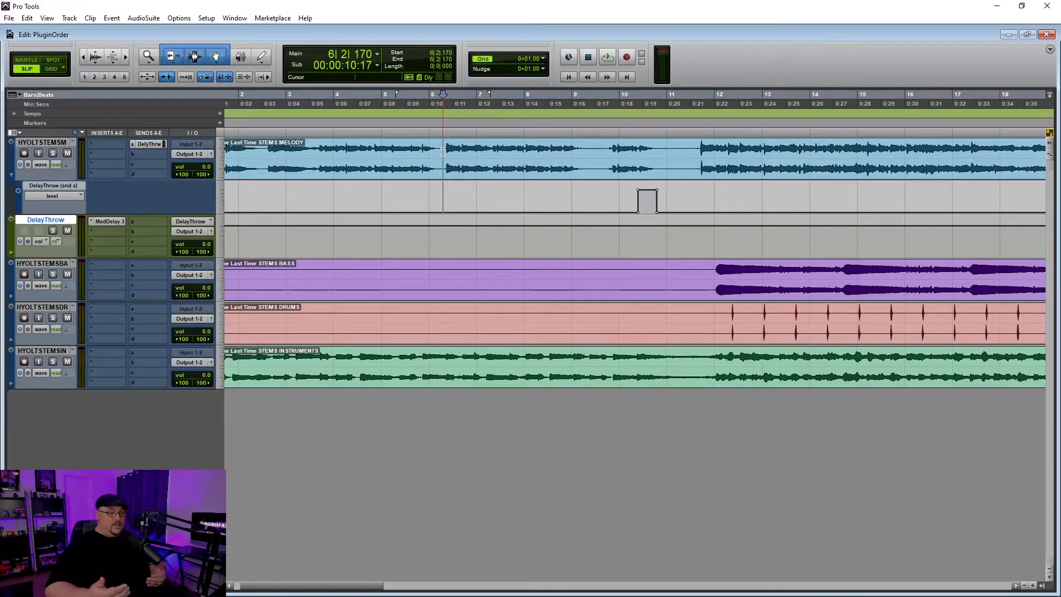
left_click(585, 145)
key("space")
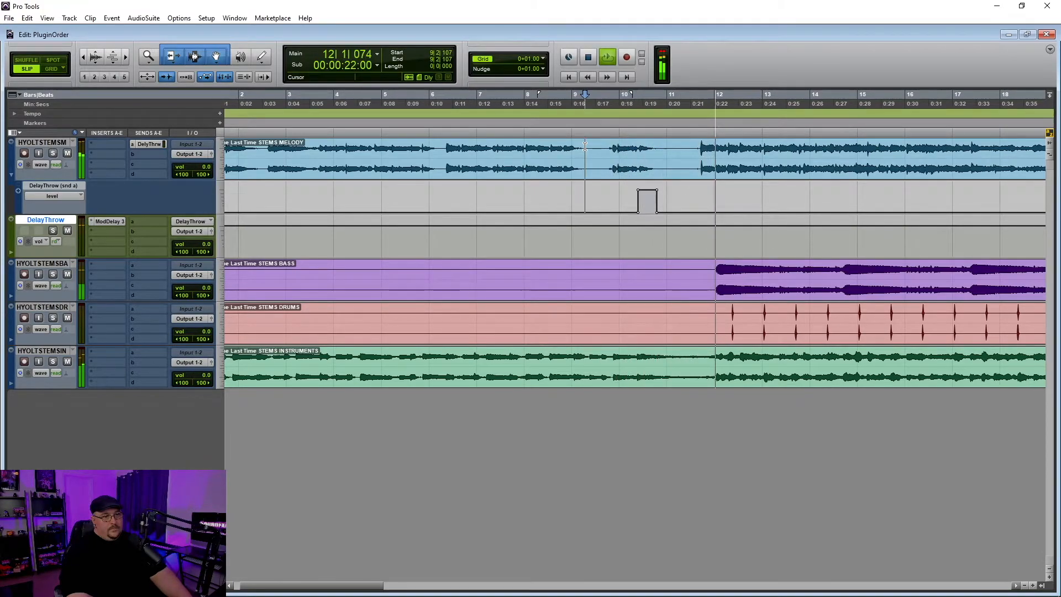
key("space")
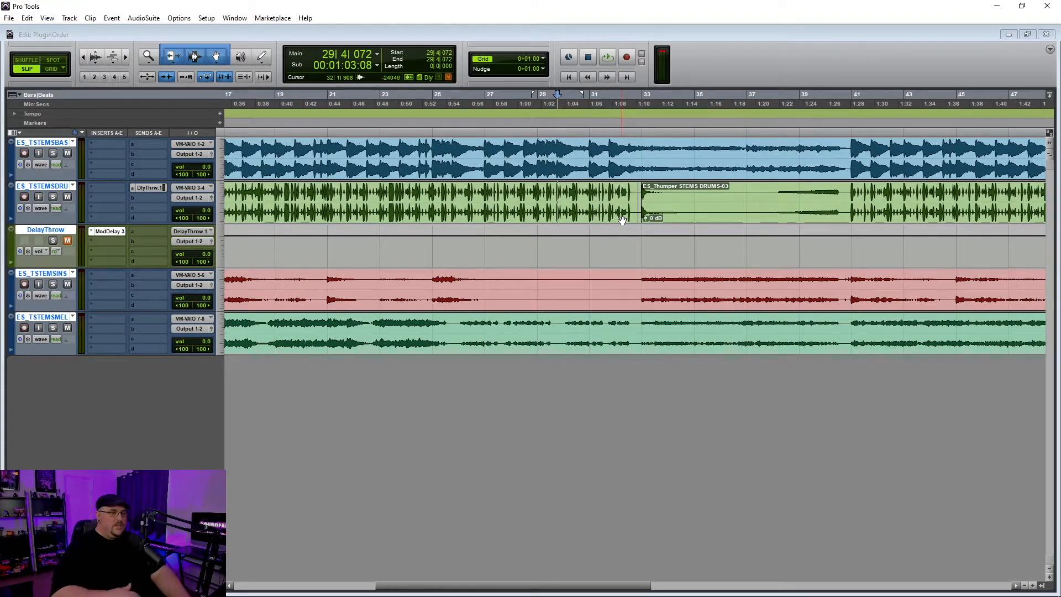
Step: Play the Thumper session from bar 29 through the start of the break at bar 33
left_click(540, 14)
key("space")
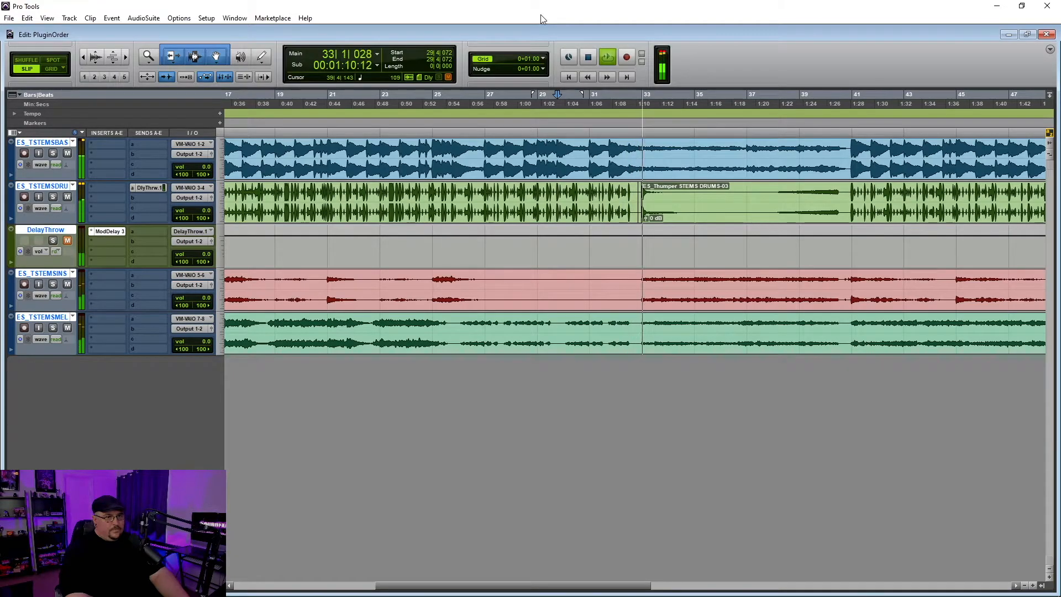
key("space")
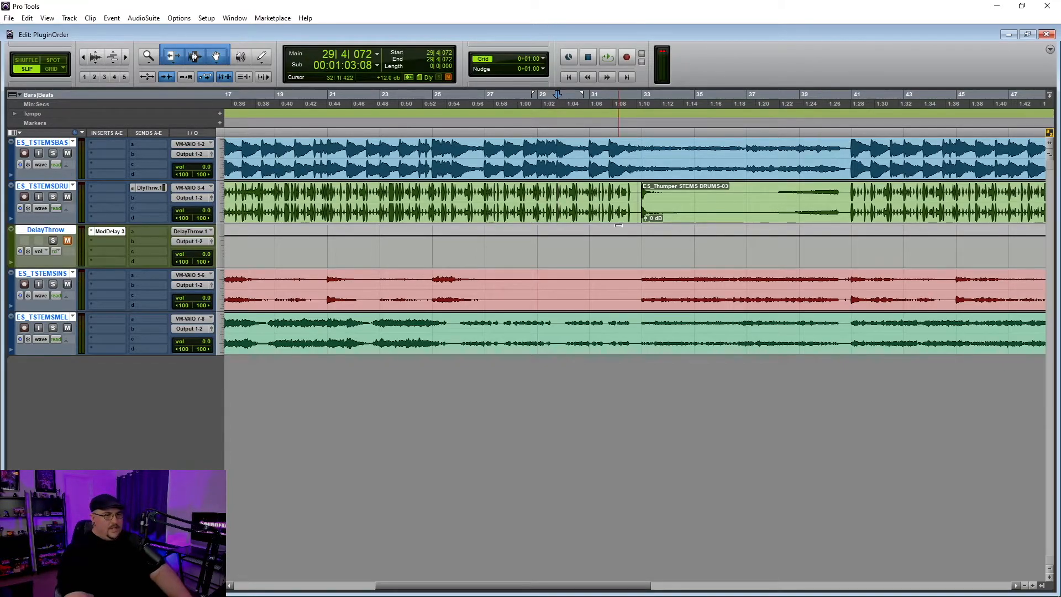
Step: Zoom in on the last drum hit before the bar 33 break and play the section from late in bar 31
left_click_drag(626, 192, 631, 192)
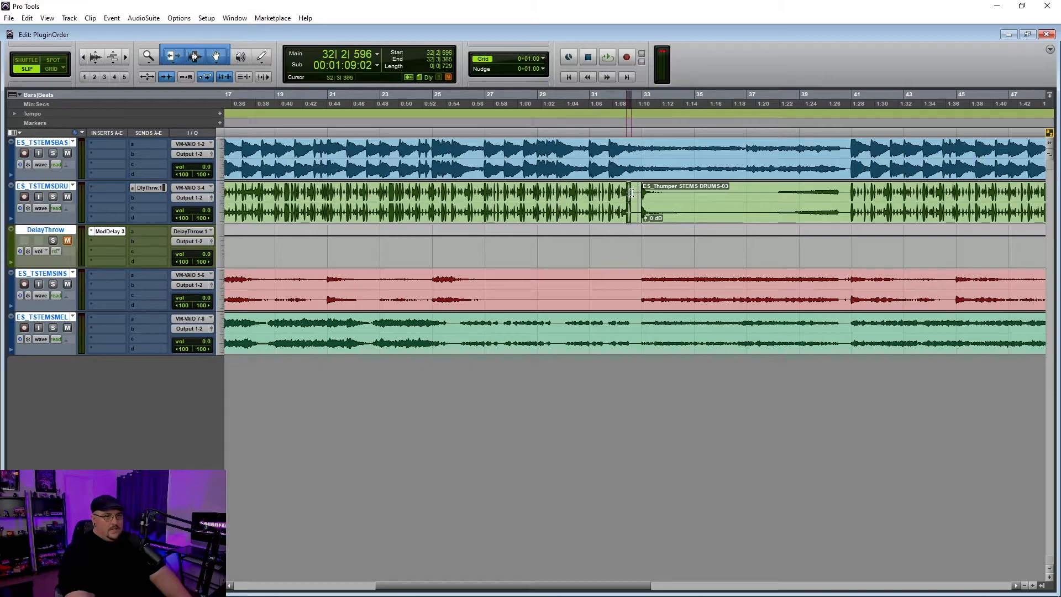
key("ctrl+]")
key("ctrl+]")
key("ctrl+]")
key("ctrl+]")
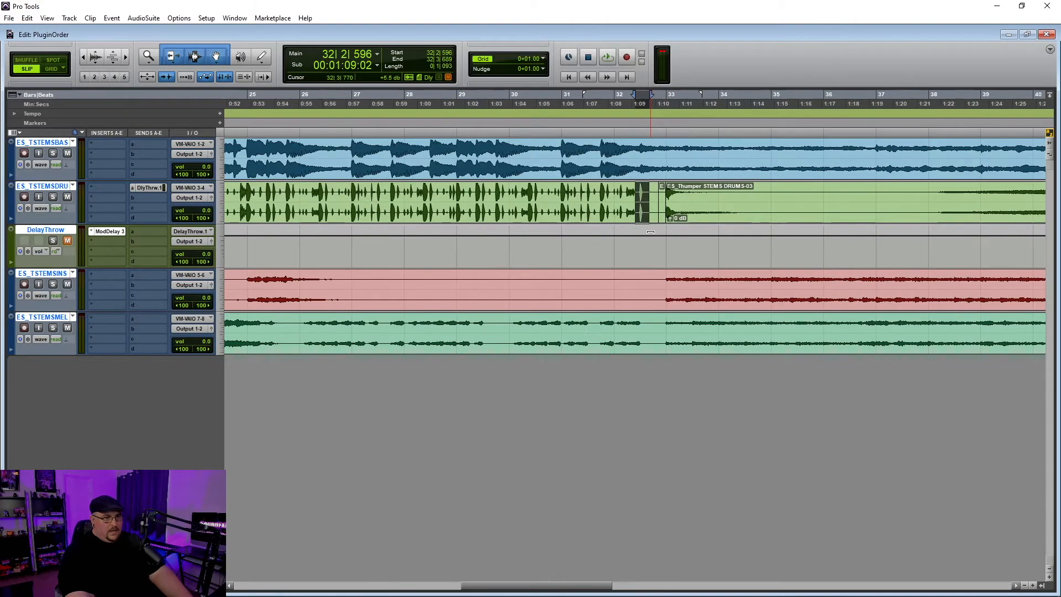
left_click(440, 190)
key("space")
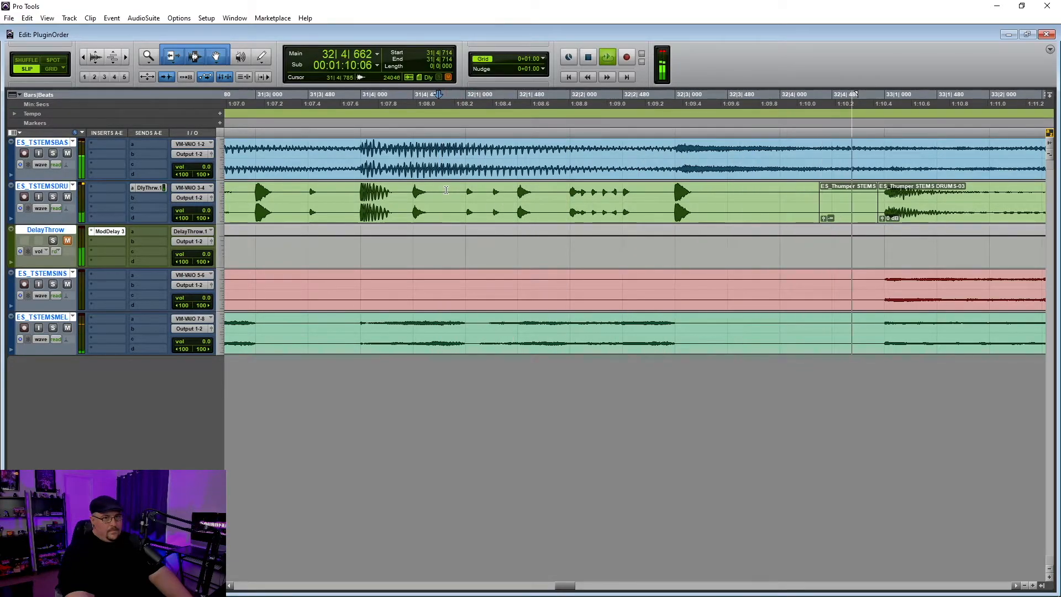
key("space")
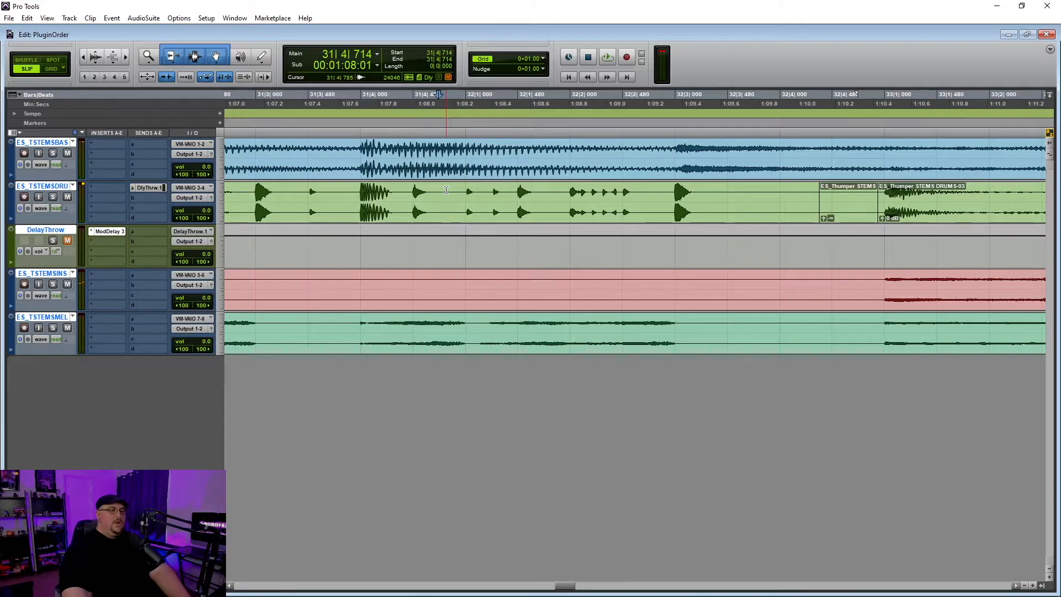
Step: Select the last drum hit around beat 32|3 and show the drum track's send level lane and the DelayThrow track's plug-in automation lanes
left_click_drag(658, 194, 713, 193)
key("space")
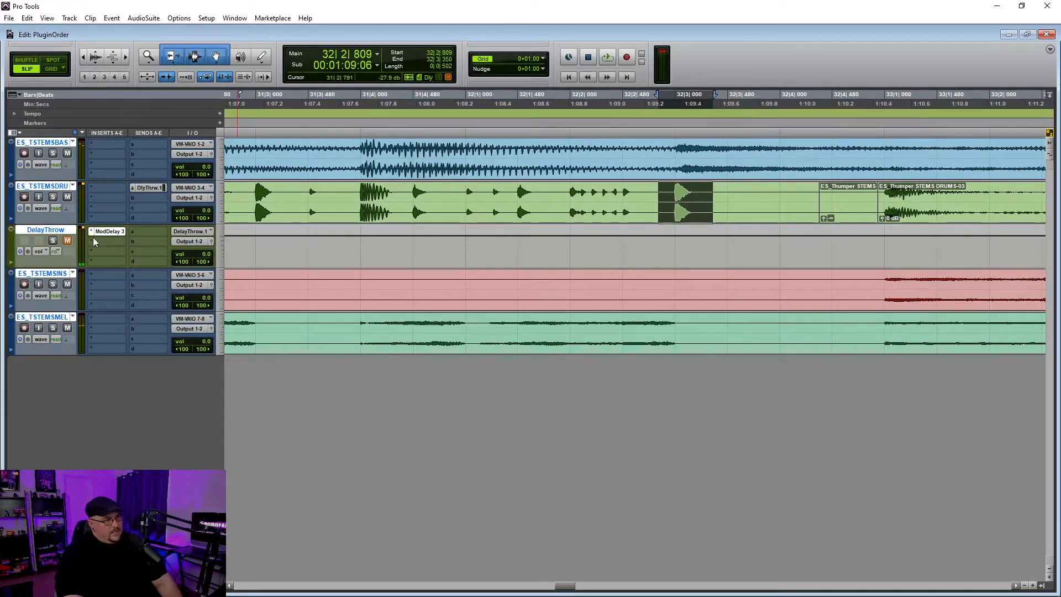
left_click(11, 218)
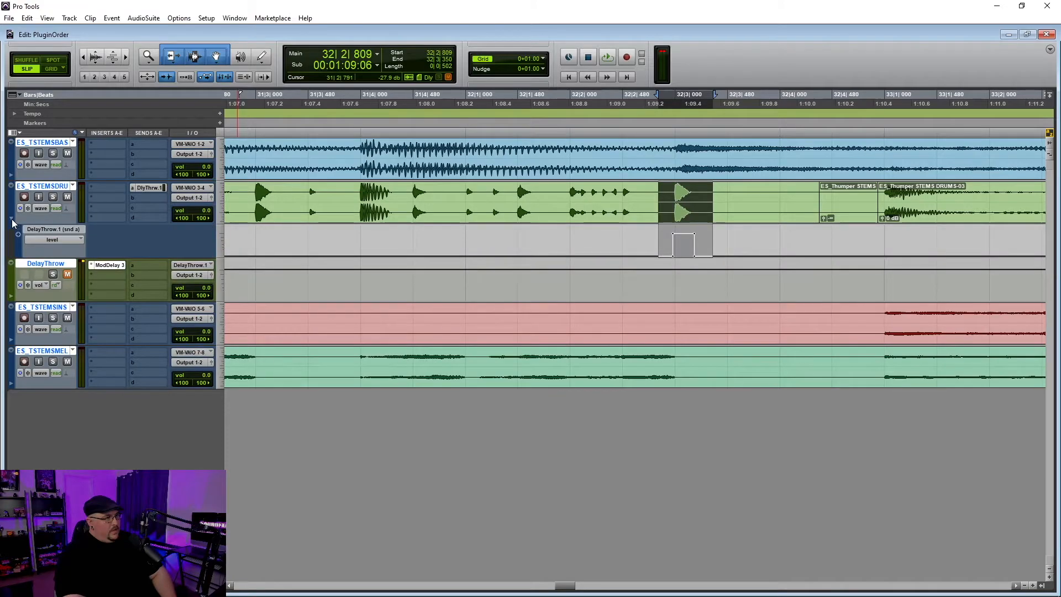
left_click(10, 297)
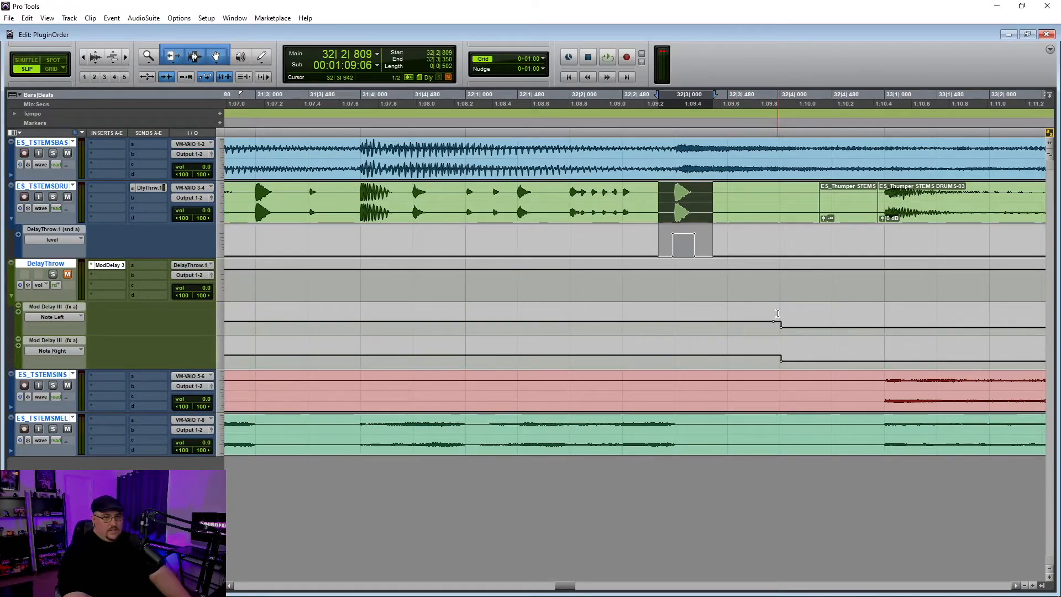
Step: Open Mod Delay III from the DelayThrow track and place its window below the tracks, clear of the automation lanes
left_click(107, 264)
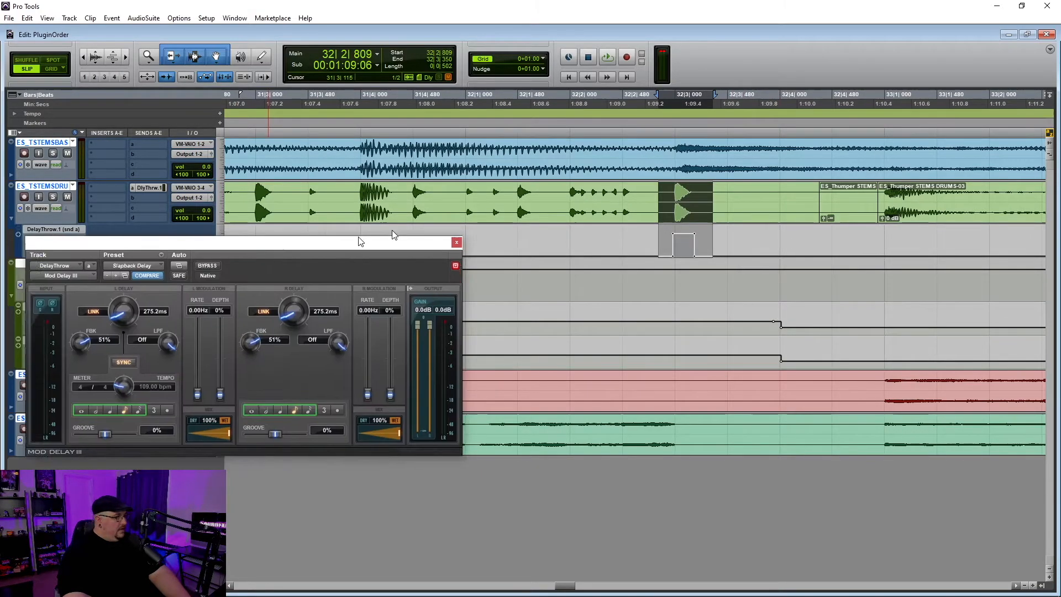
left_click_drag(296, 246, 657, 140)
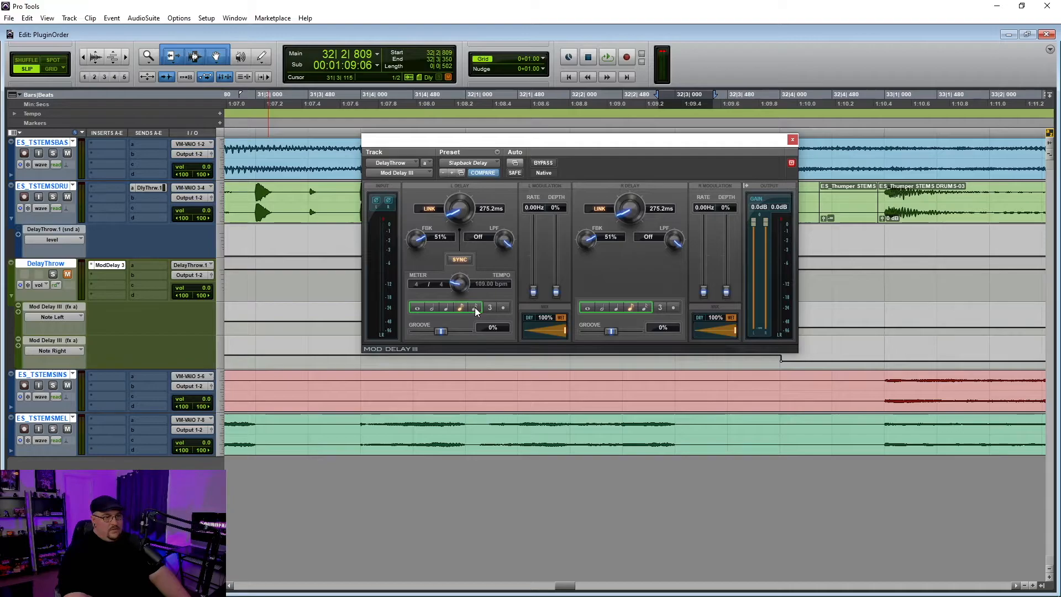
left_click_drag(617, 142, 636, 491)
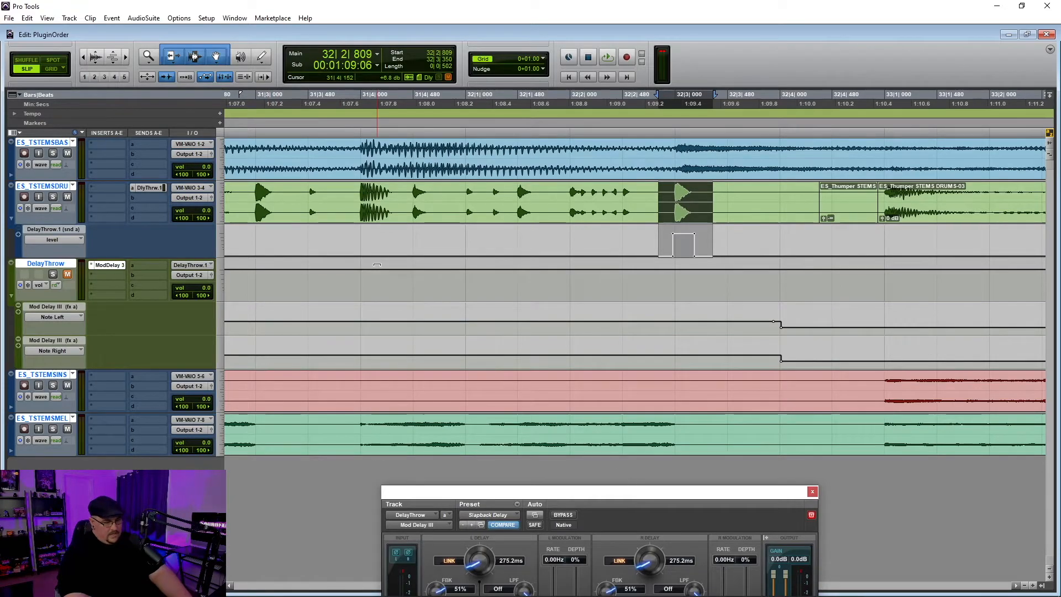
Step: Unmute the DelayThrow track and play the song from bar 30 through the automated drum throw before bar 33
key("r")
key("r")
key("r")
left_click(519, 243)
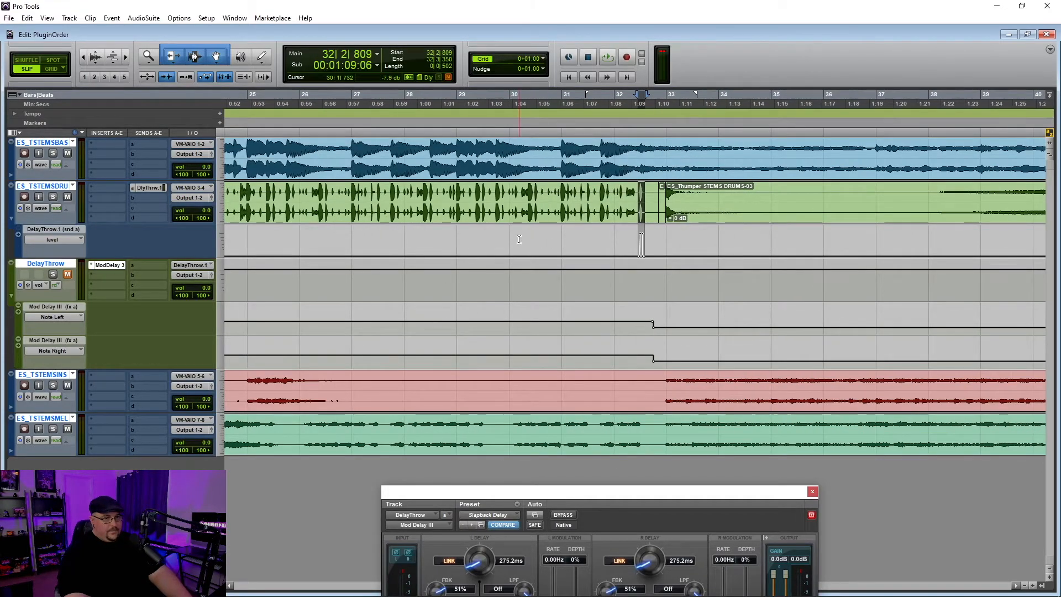
key("space")
key("space")
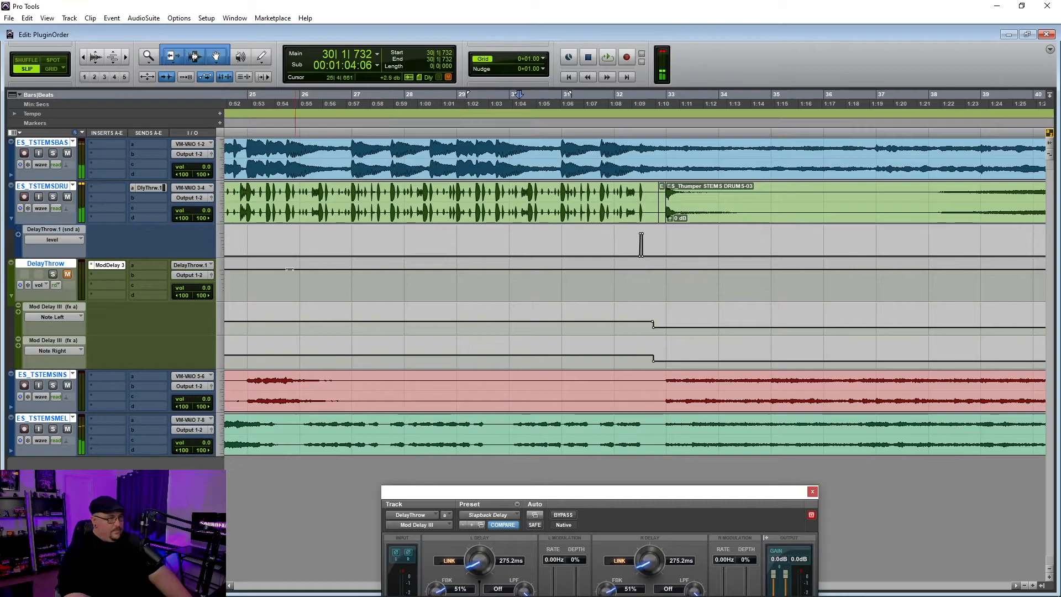
left_click(67, 275)
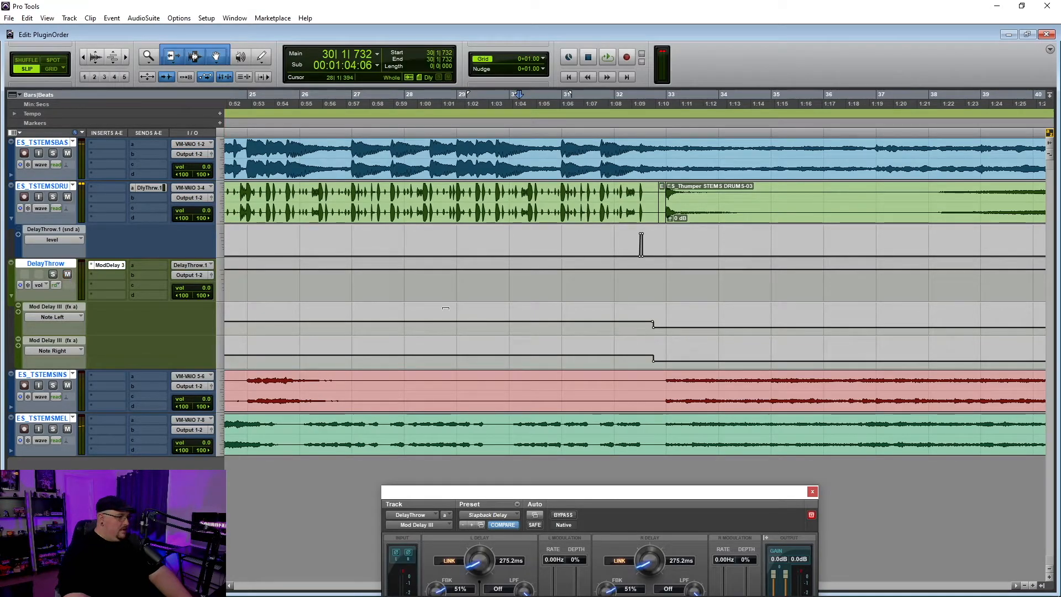
key("space")
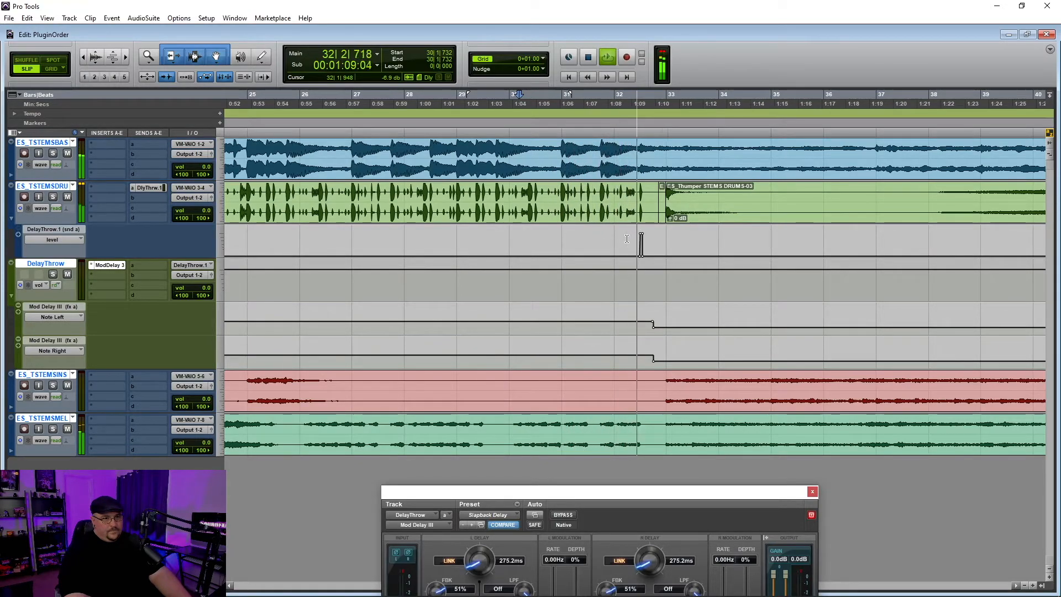
key("space")
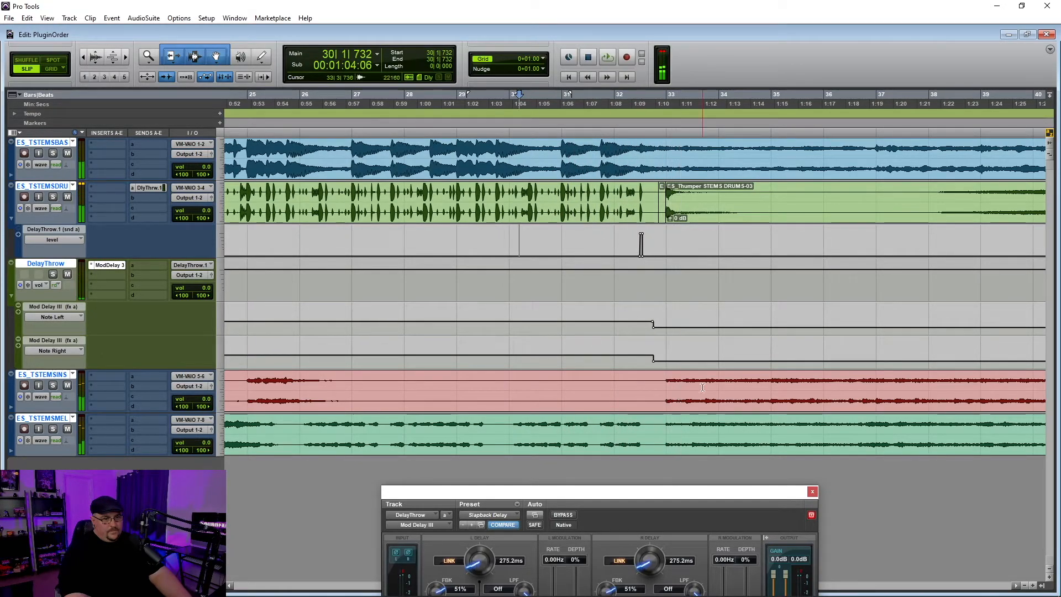
Step: Bring the Mod Delay III window up below the send automation and play from bar 30 while watching its note value
left_click_drag(695, 493, 708, 292)
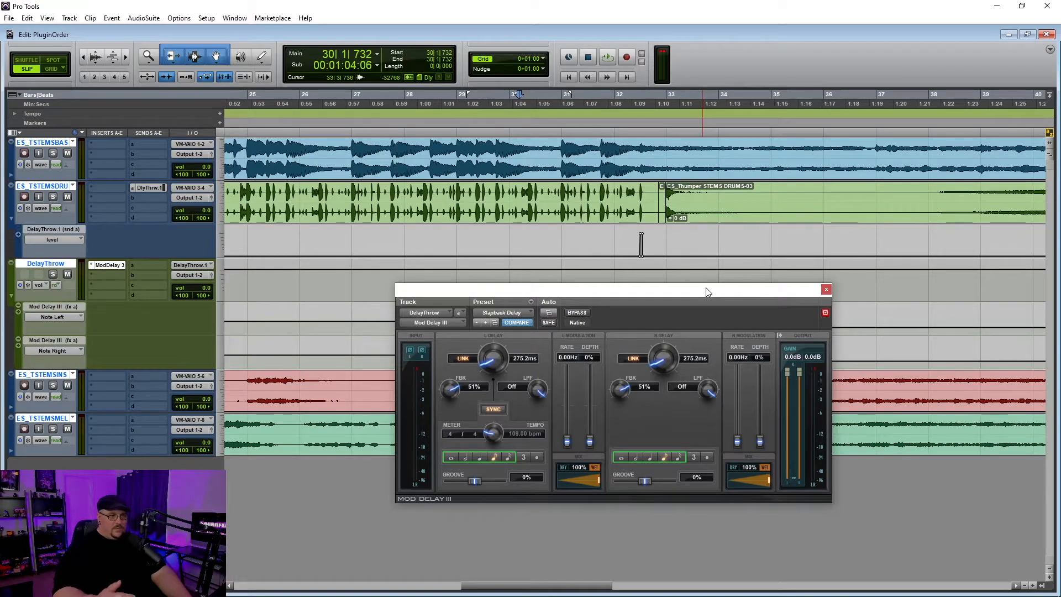
left_click(495, 456)
left_click_drag(629, 293, 628, 274)
key("space")
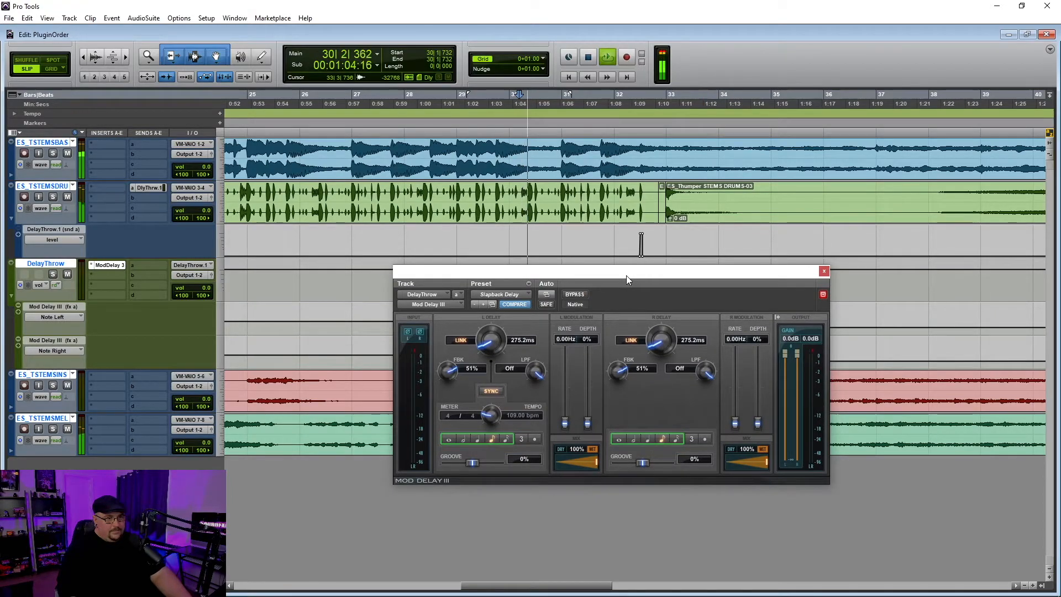
left_click(505, 439)
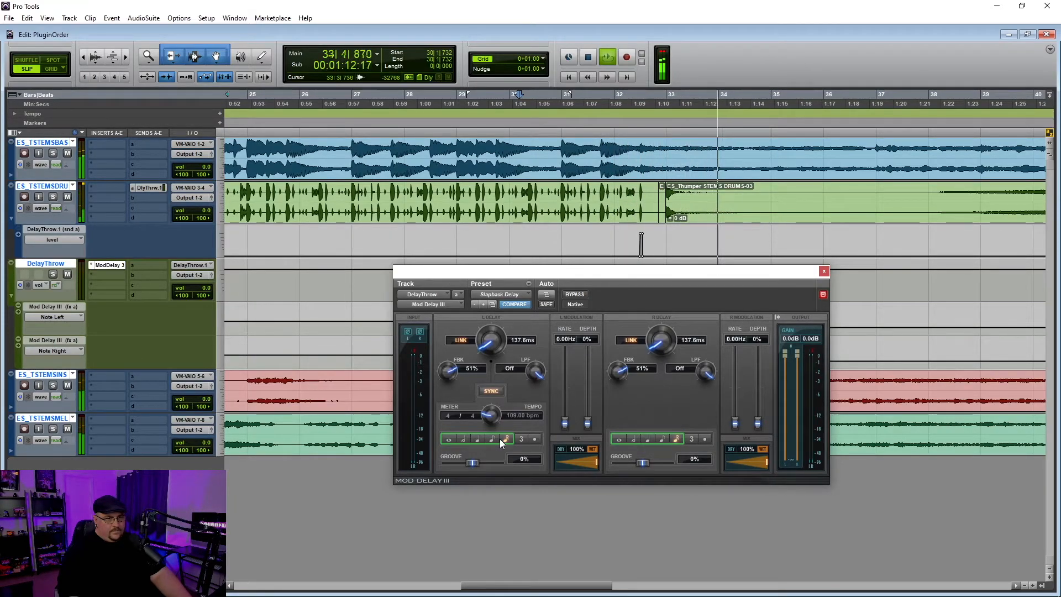
left_click(500, 438)
key("space")
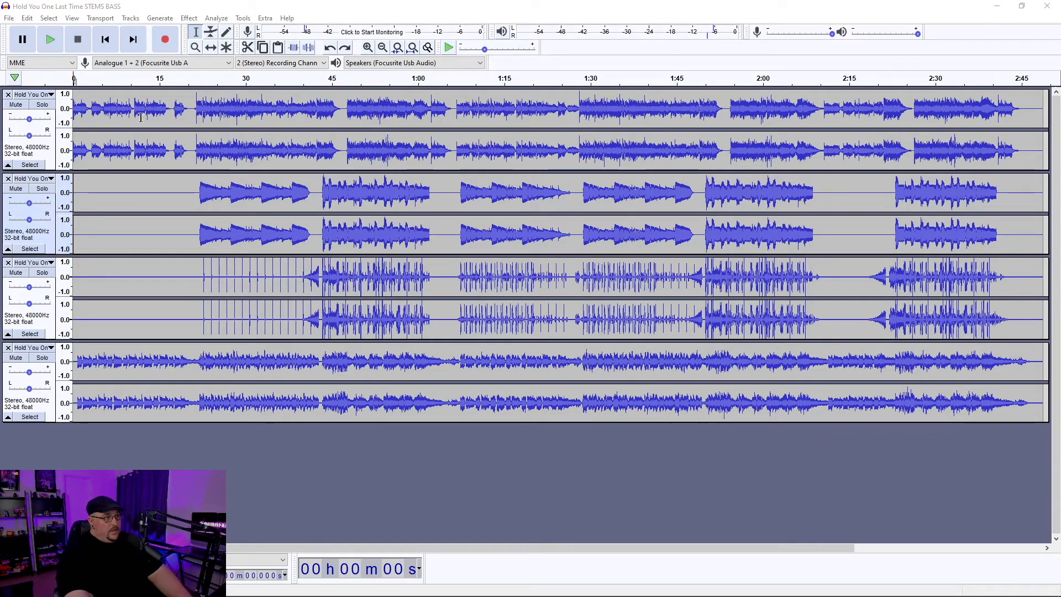
Step: In Audacity, play the Hold You One Last Time stems from about 15 seconds to hear the end of the melody phrase
left_click(160, 108)
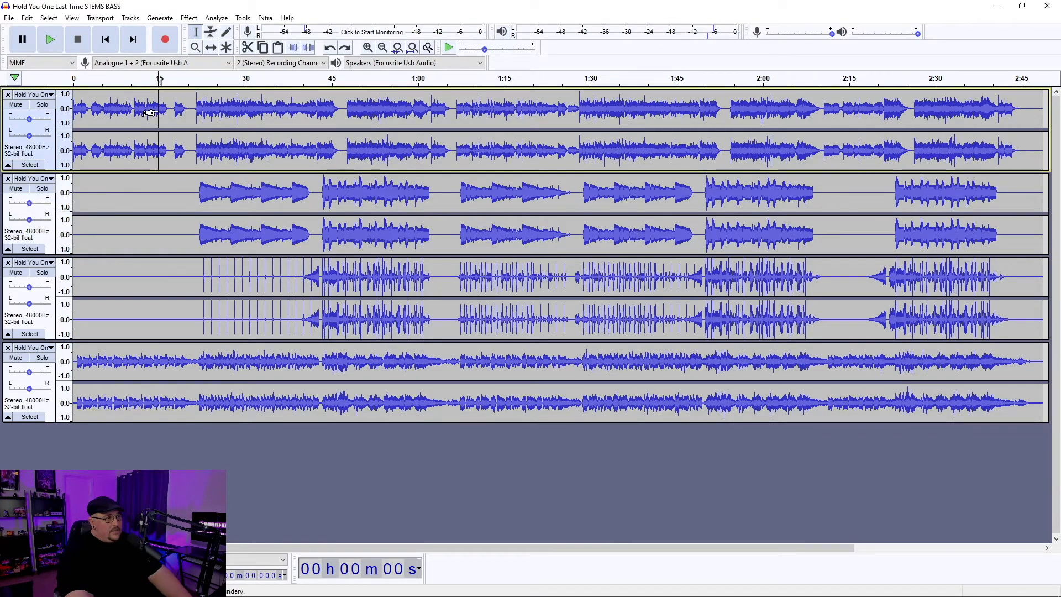
key("space")
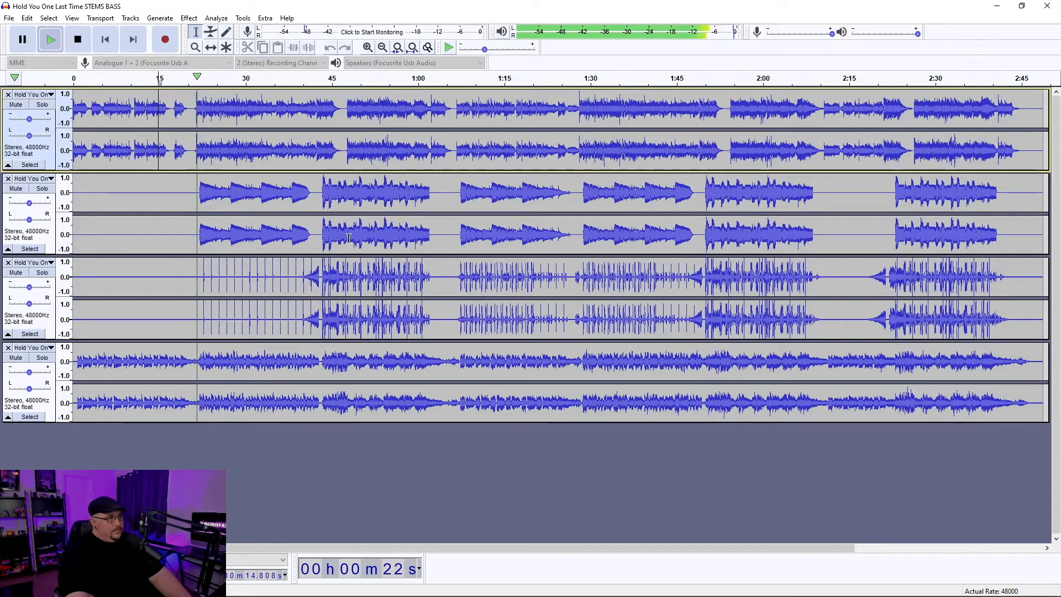
key("space")
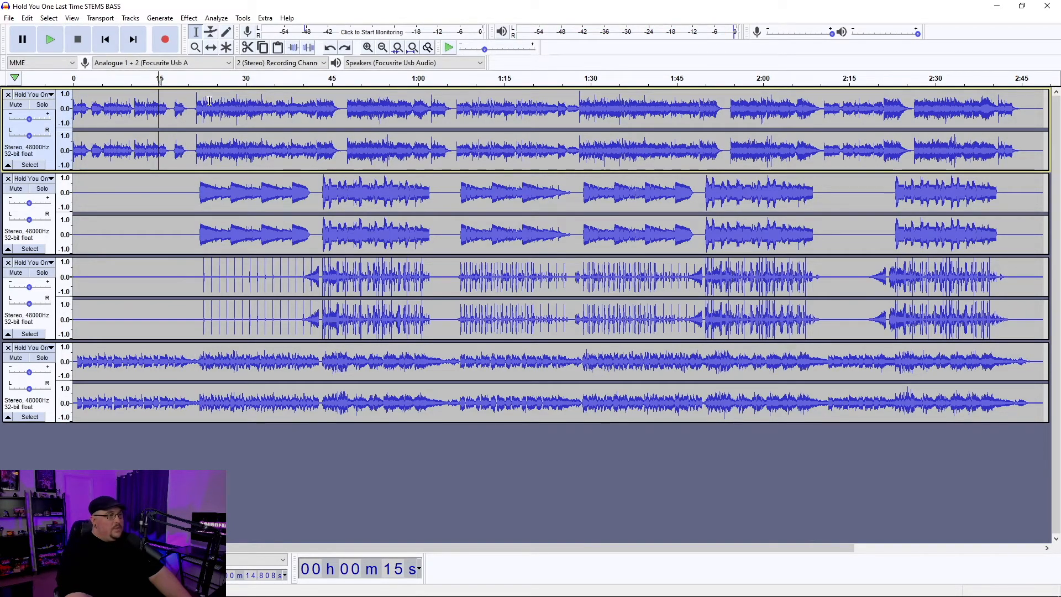
Step: Select and copy the melody phrase's last word on the first track, from about 18.8 to 19.9 seconds
left_click(182, 110)
key("ctrl+1")
key("ctrl+1")
key("ctrl+1")
key("ctrl+1")
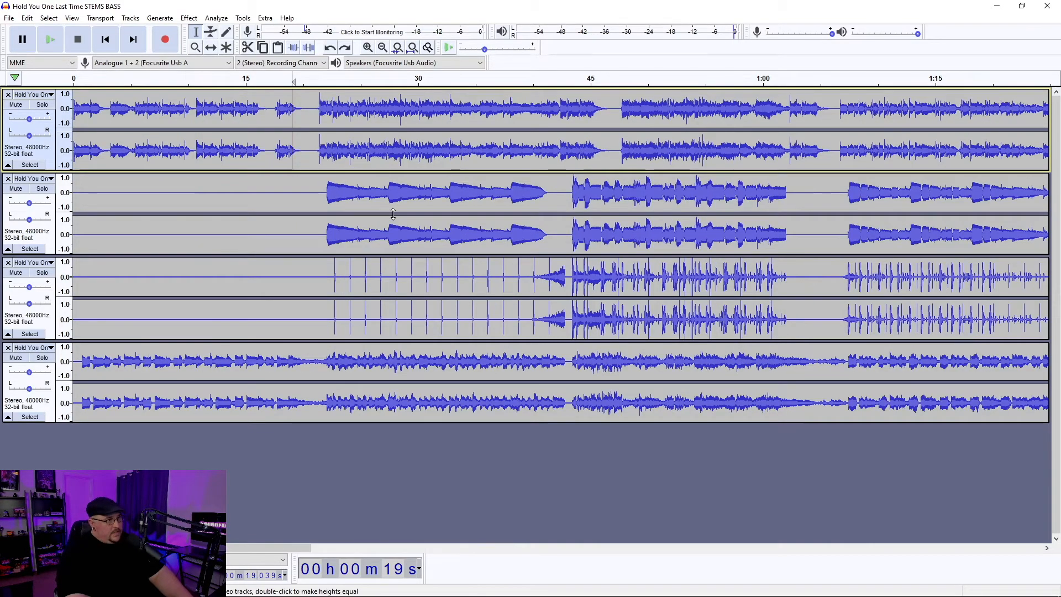
key("ctrl+1")
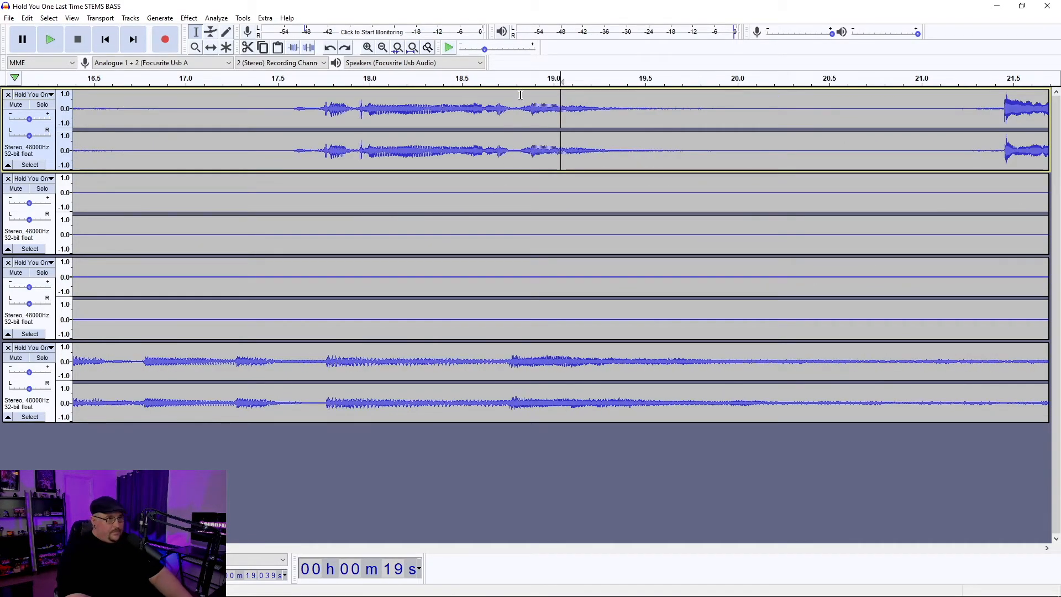
left_click_drag(516, 106, 718, 121)
key("space")
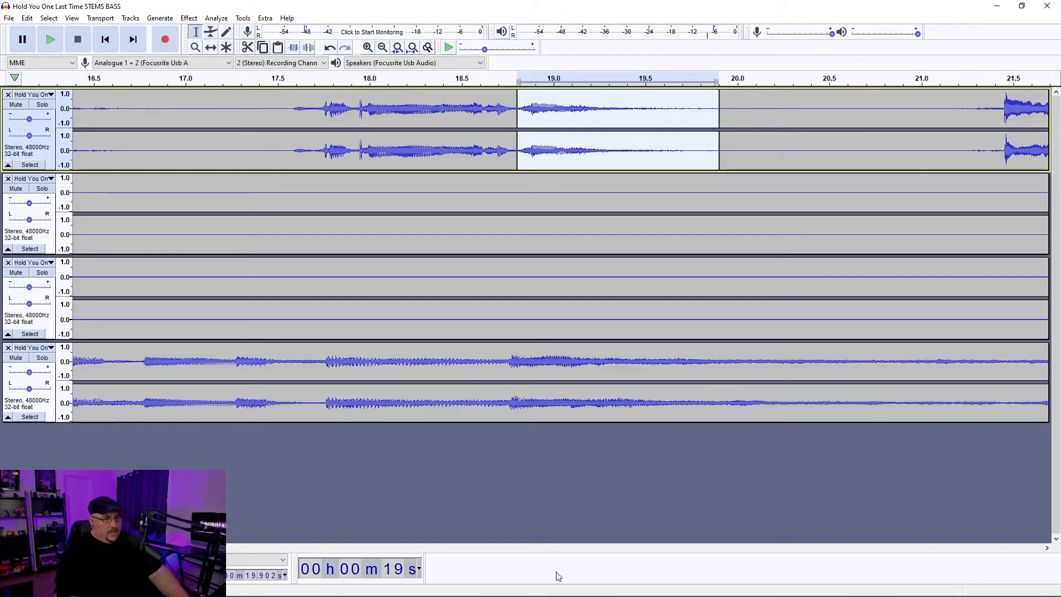
Step: Paste the copied word into a new track below the others and show the pasted audio at the timeline's start
left_click(493, 502)
key("ctrl+v")
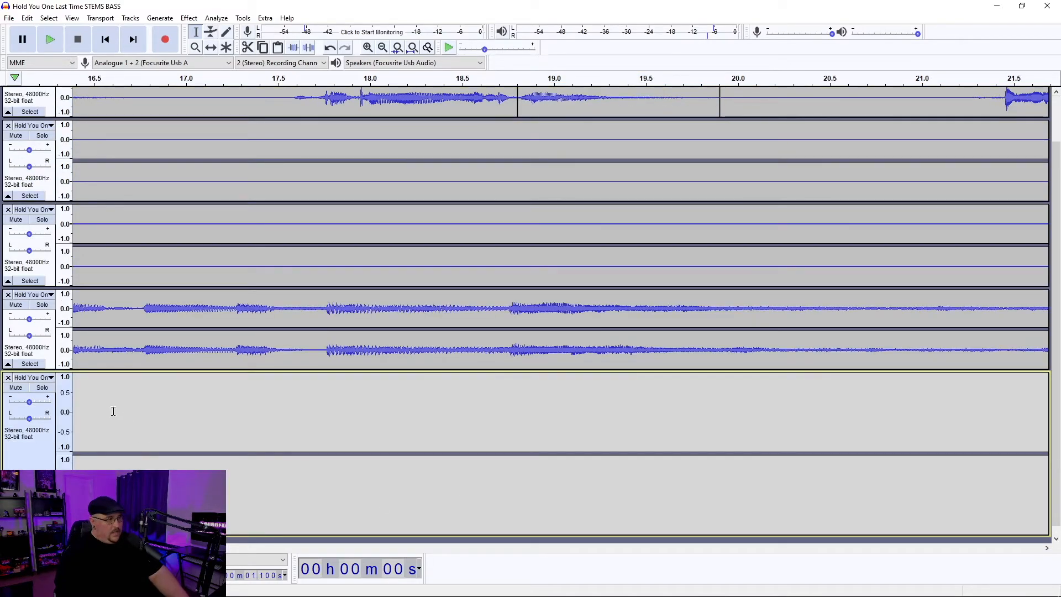
key("ctrl+1")
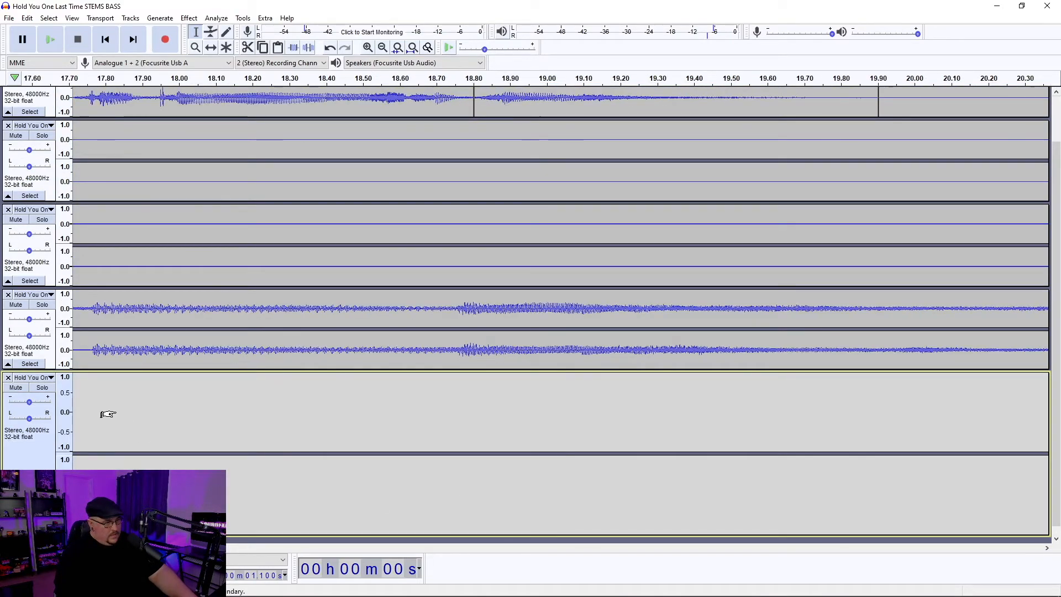
key("Home")
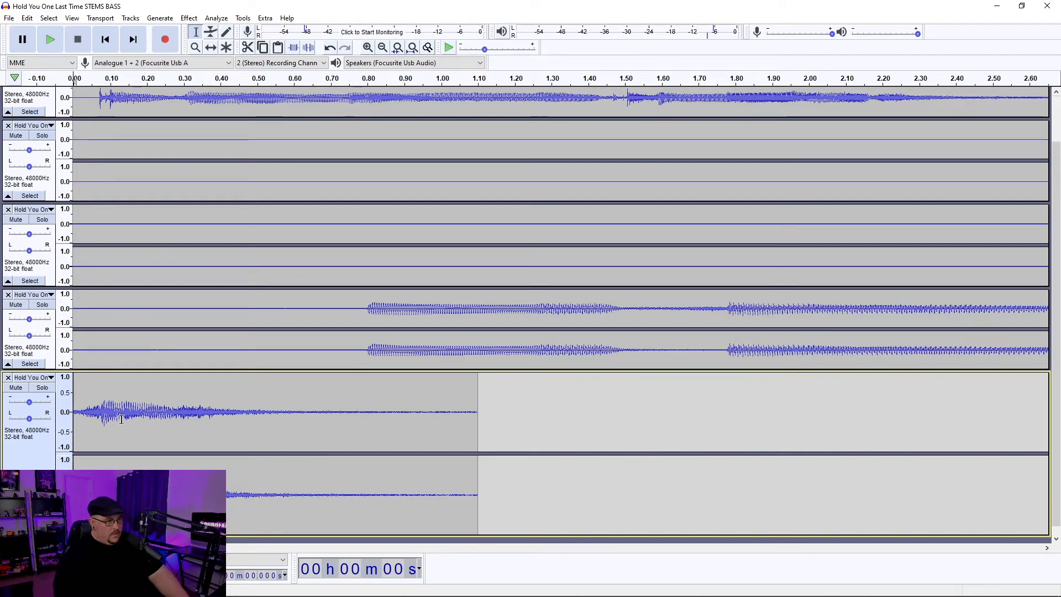
Step: Move the pasted word's track directly below the first track and shift its clip to line up with the original word at about 18.8 seconds
left_click_drag(33, 498, 51, 258)
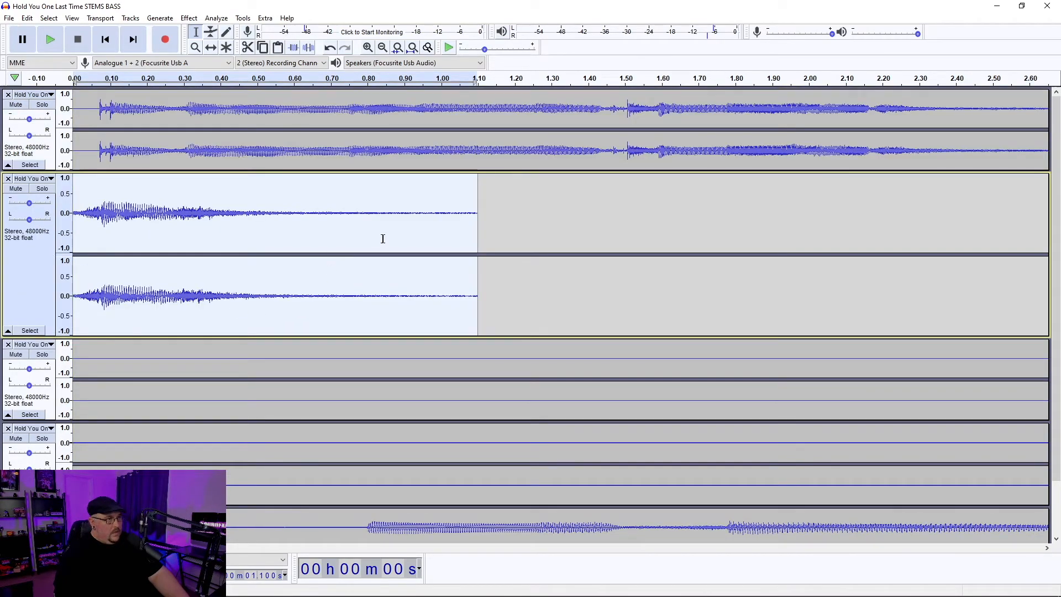
left_click(384, 48)
left_click(384, 48)
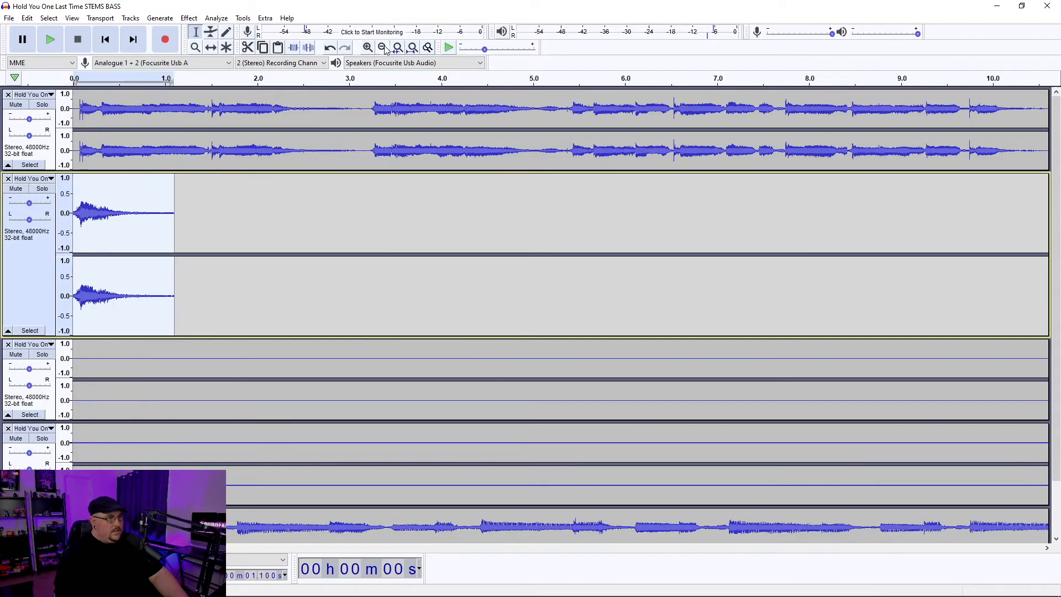
left_click(384, 48)
left_click(384, 48)
left_click(212, 48)
left_click_drag(84, 301, 514, 293)
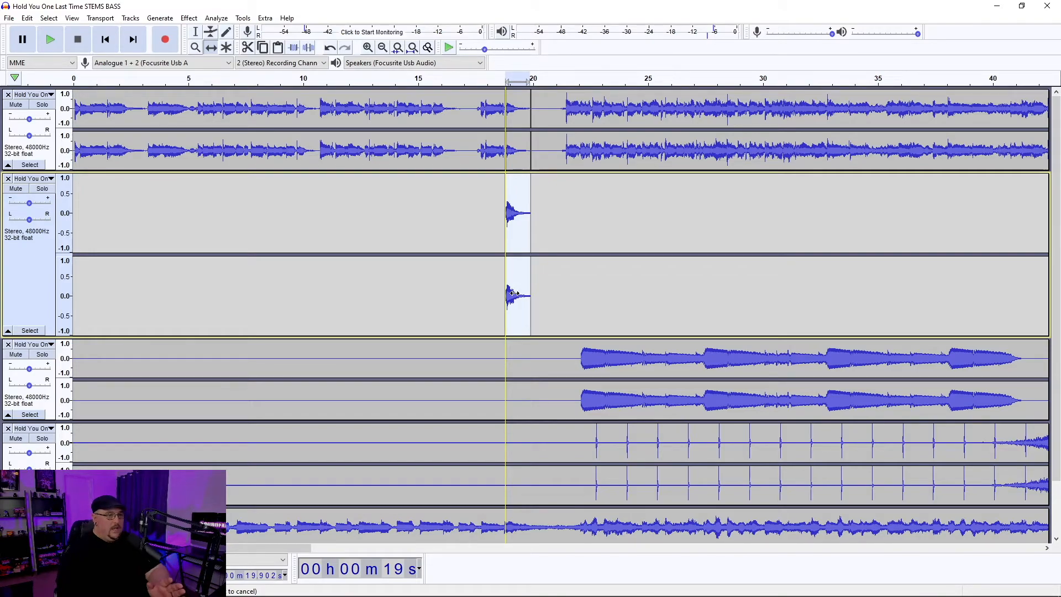
left_click_drag(514, 293, 514, 293)
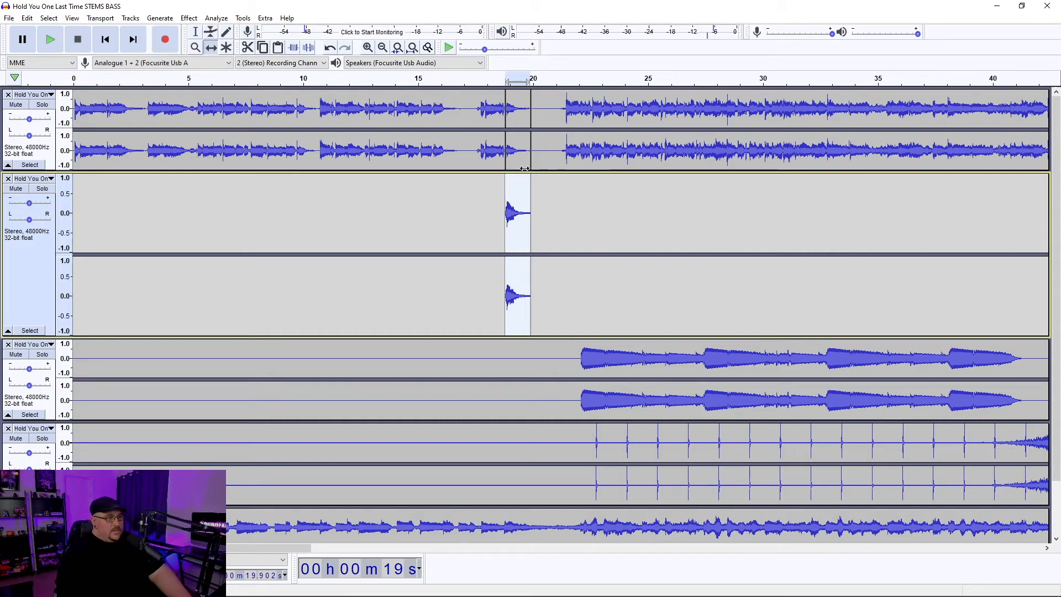
Step: Replace the original last word on the first track, from about 18.8 to 19.9 seconds, with generated silence
left_click(196, 33)
left_click(512, 158)
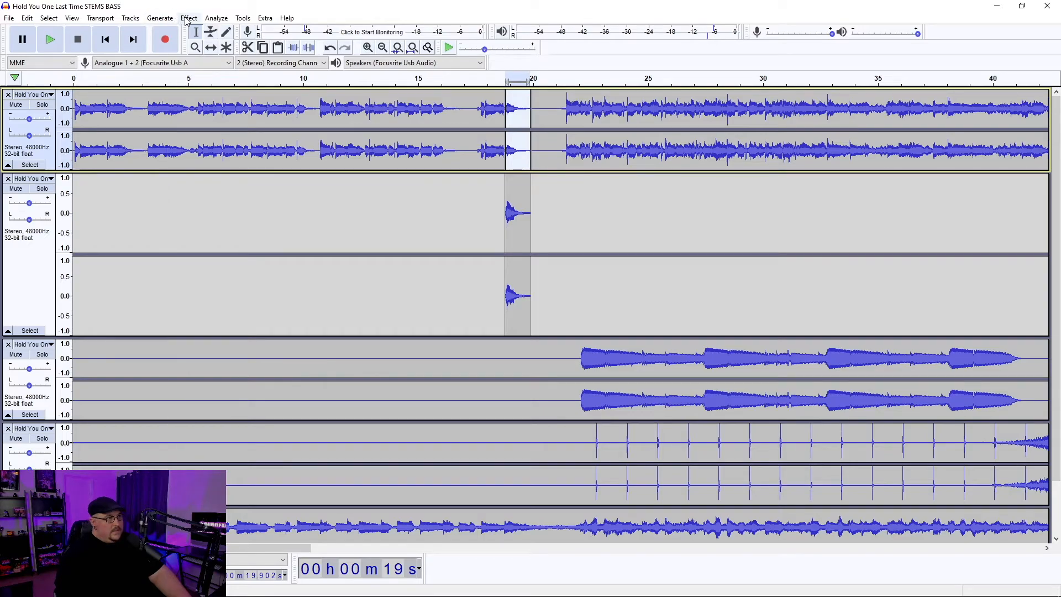
left_click(160, 18)
left_click(178, 84)
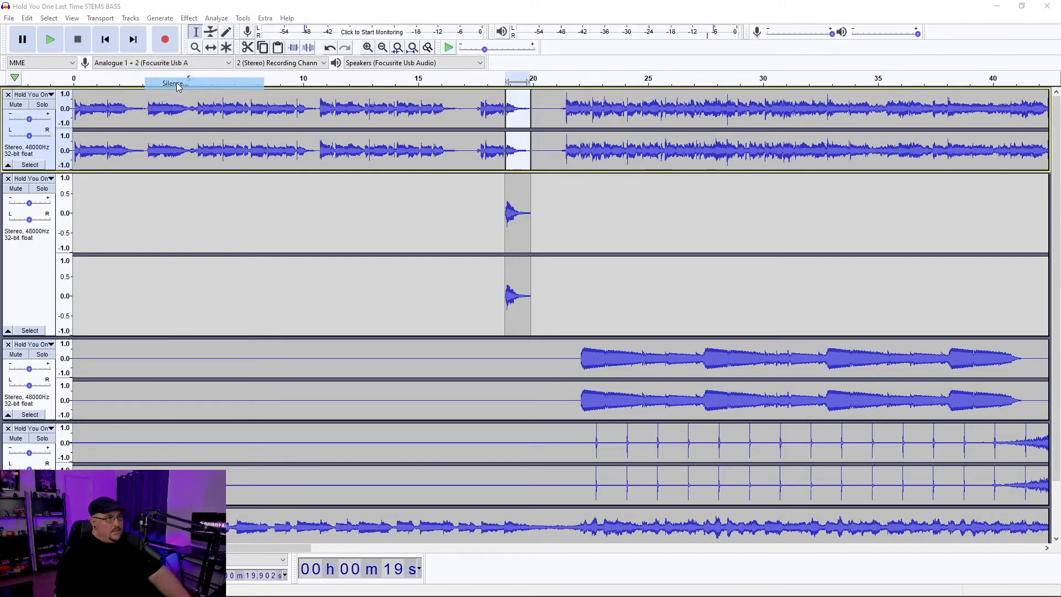
left_click(549, 330)
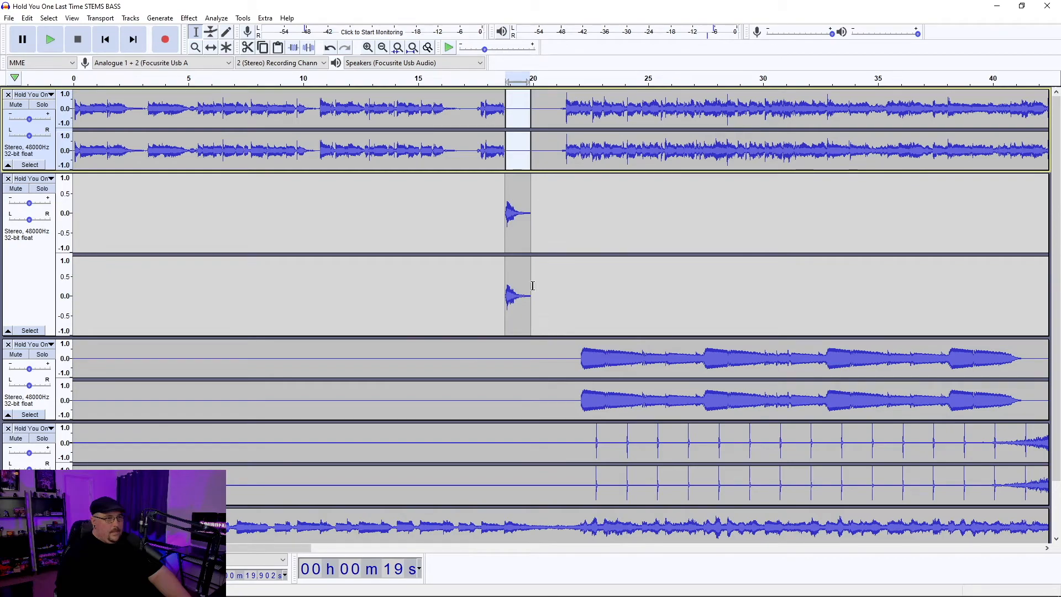
Step: Generate silence on the second track directly after the word clip, from about 19.9 to 23.3 seconds
left_click_drag(532, 218, 606, 221)
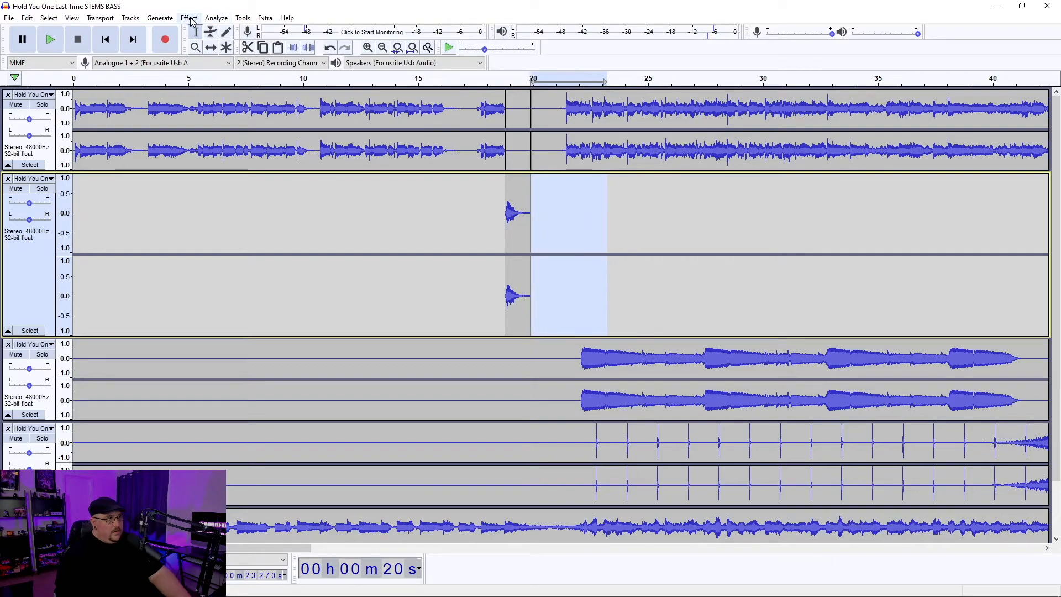
left_click(160, 17)
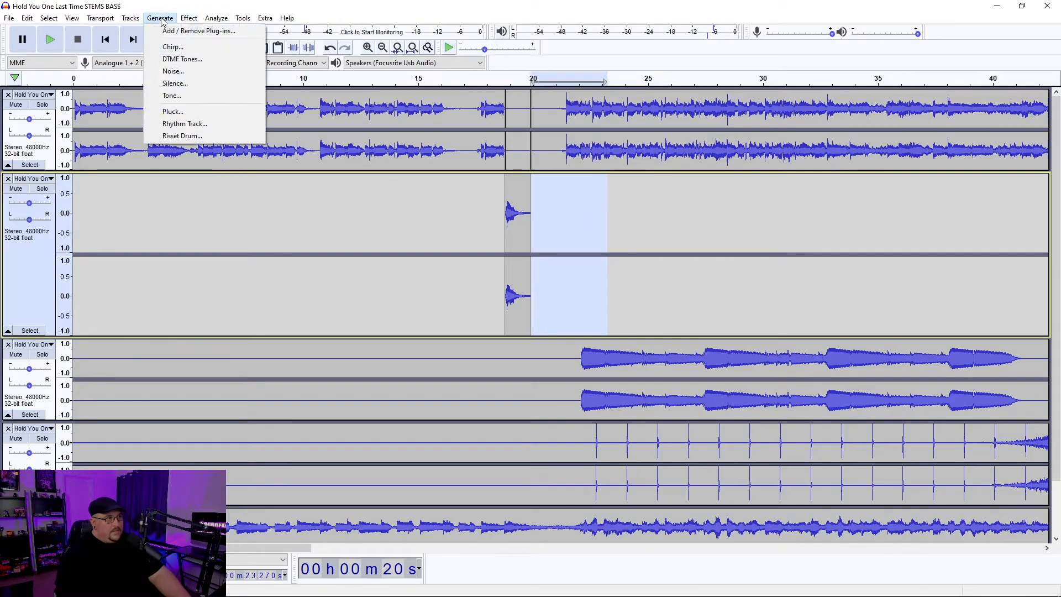
left_click(174, 83)
left_click(552, 331)
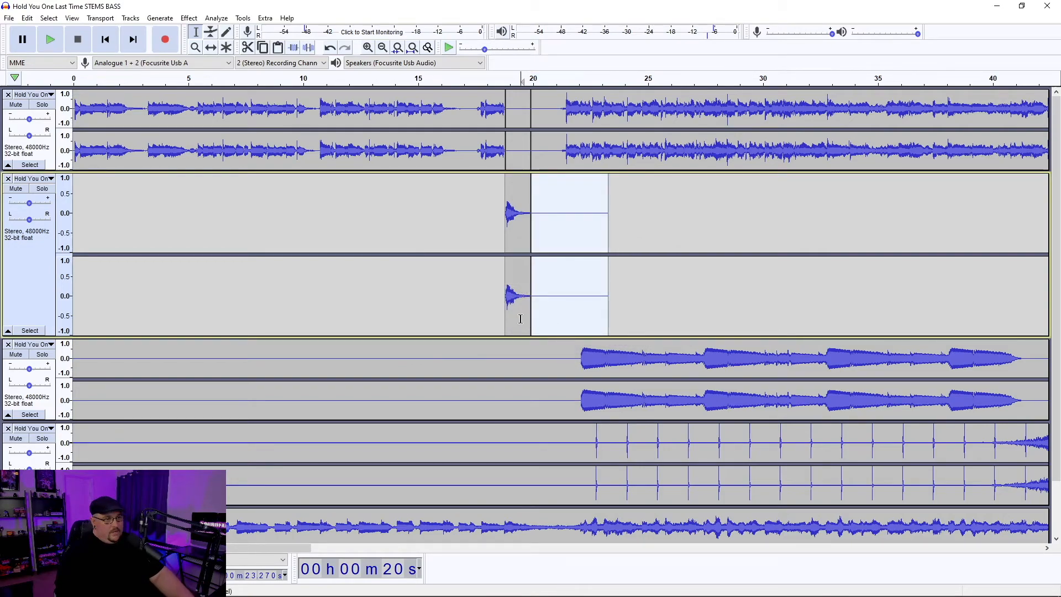
Step: Select the word clip together with the silence after it and merge them into one clip with Mix and Render
double_click(519, 319)
left_click_drag(561, 320, 601, 319)
left_click(131, 17)
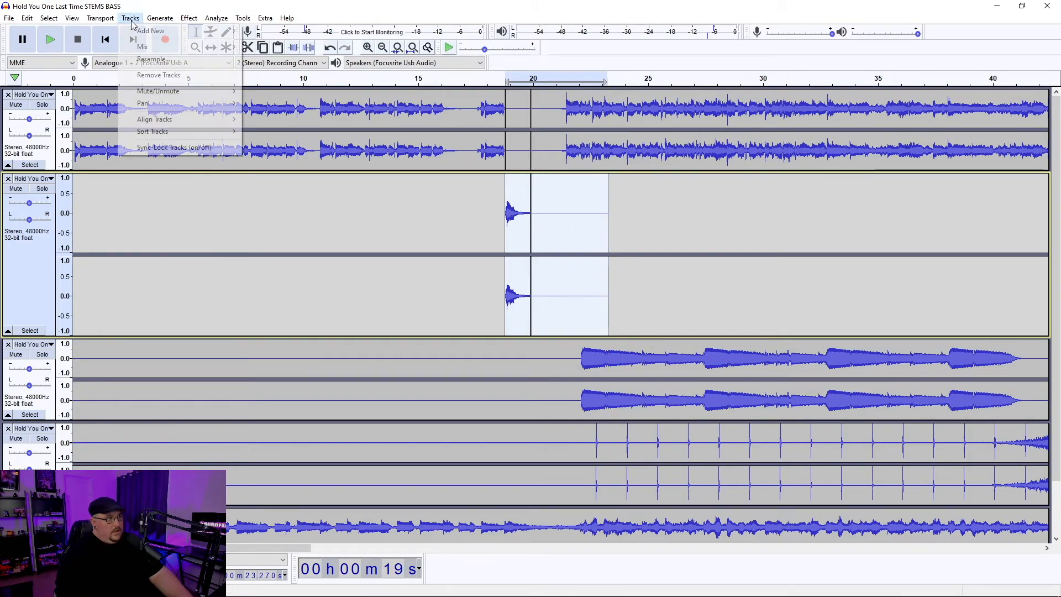
mouse_move(170, 51)
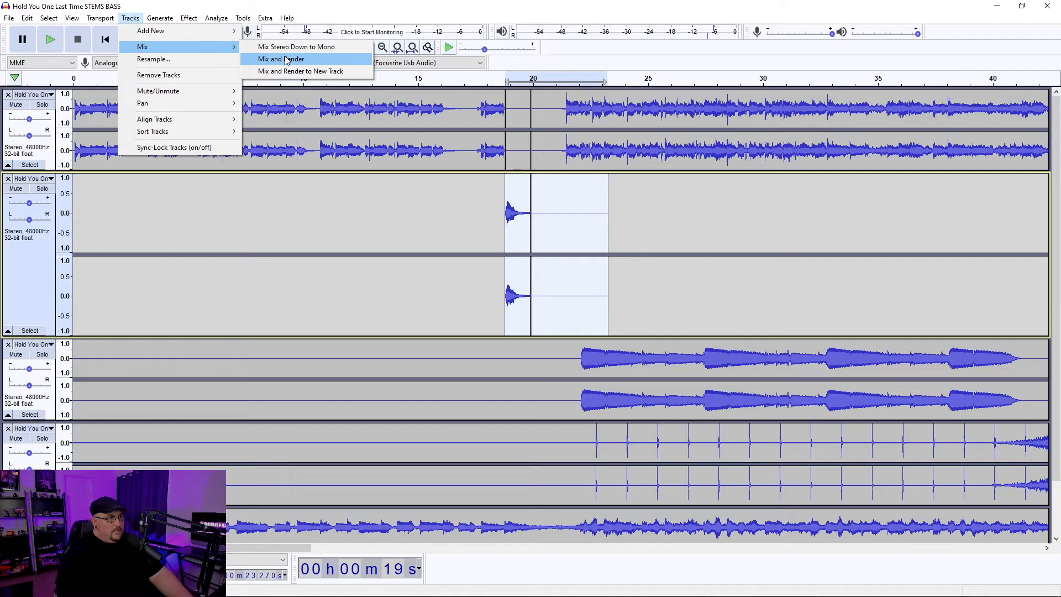
left_click(287, 60)
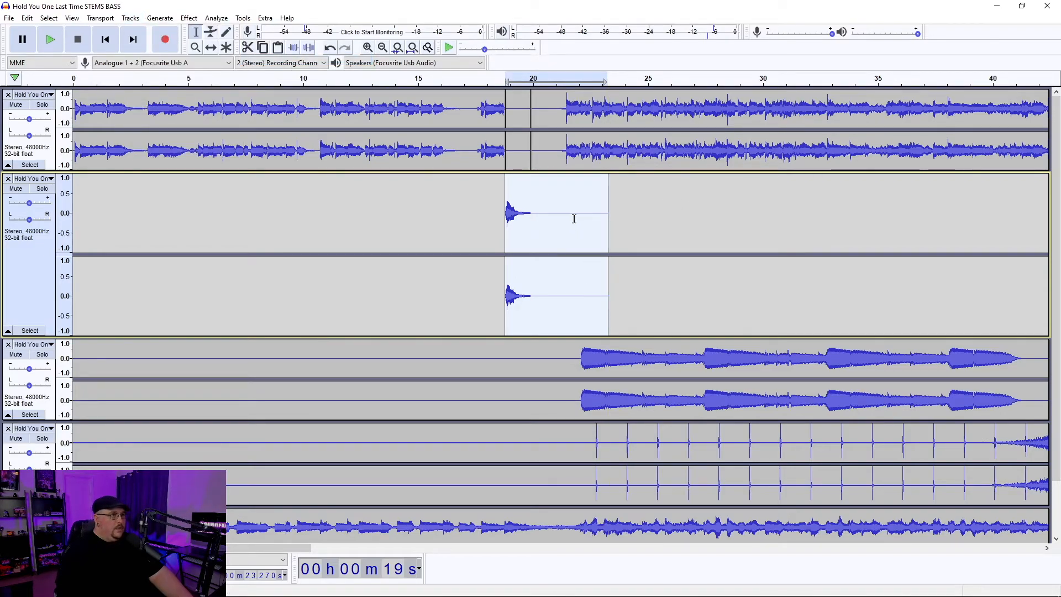
Step: Apply the Echo effect to the merged word clip with a delay time of 0.5 seconds and a decay factor of 0.5
left_click(189, 19)
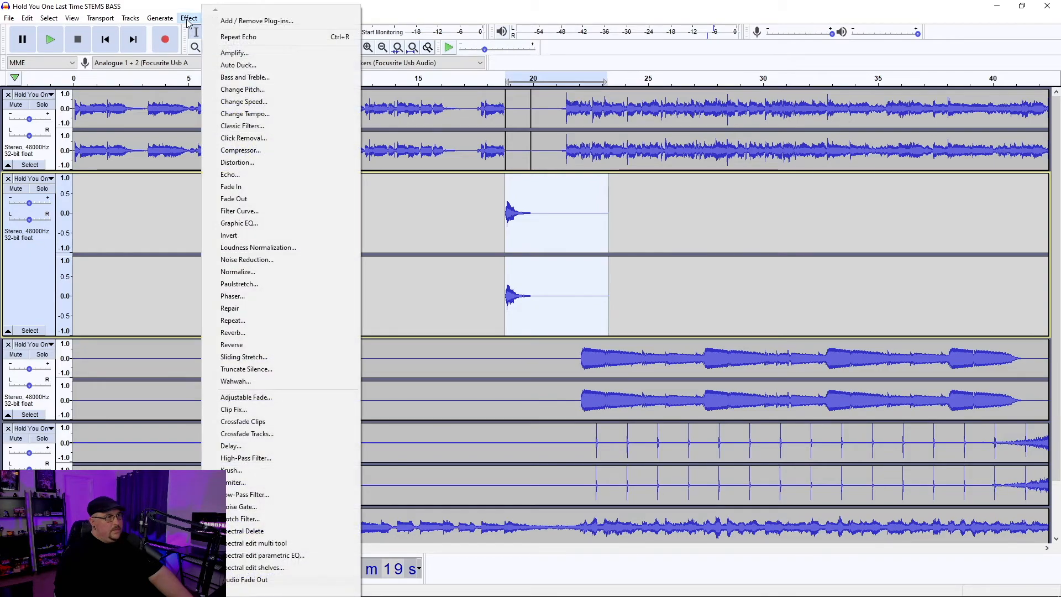
left_click(270, 174)
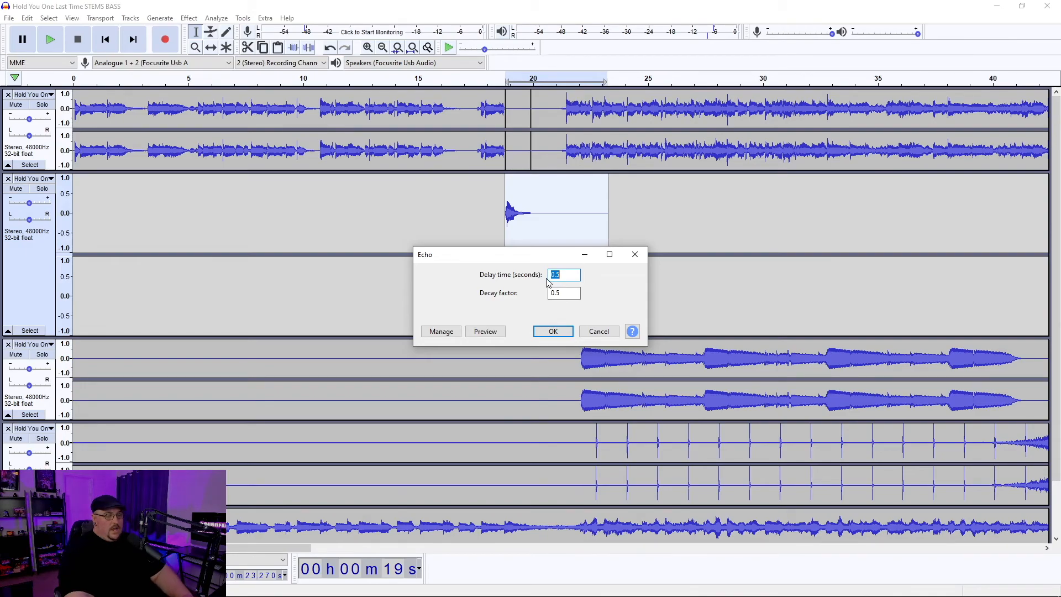
left_click(553, 331)
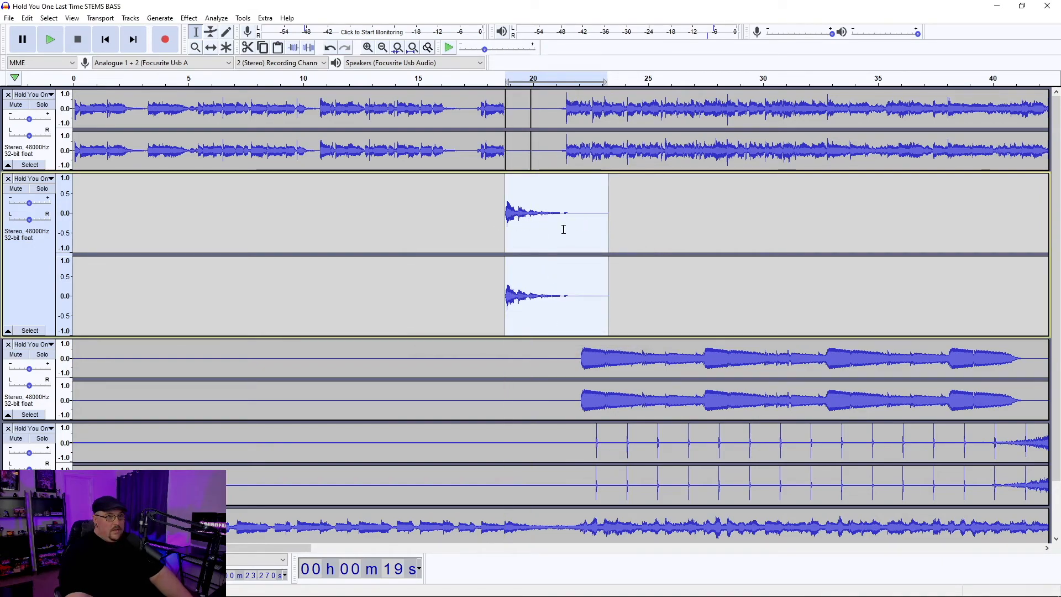
Step: Play the song from about 14.6 to 22 seconds to hear the echoed last word in context
left_click(409, 203)
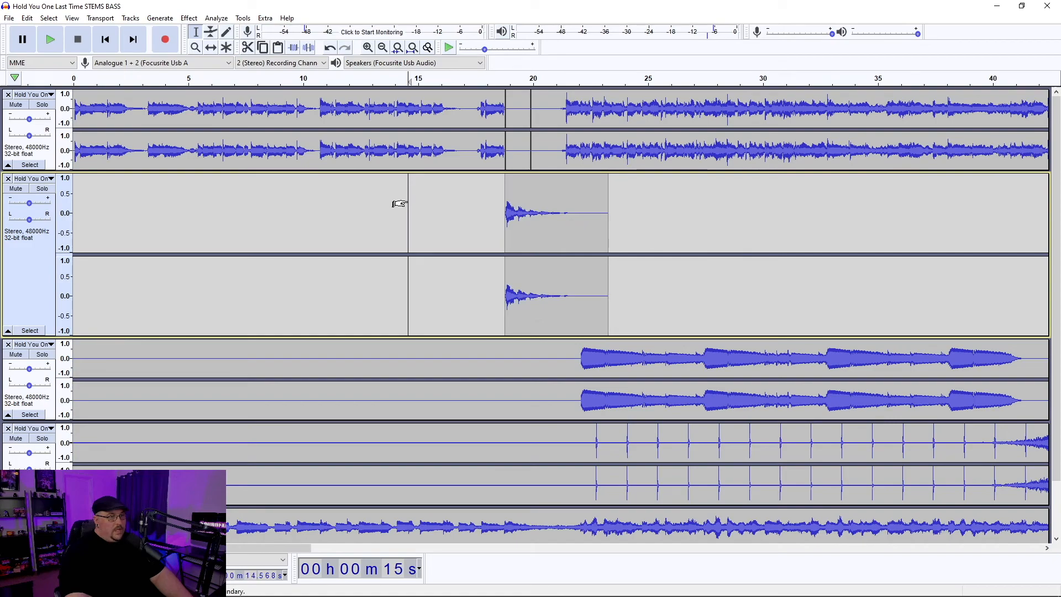
key("space")
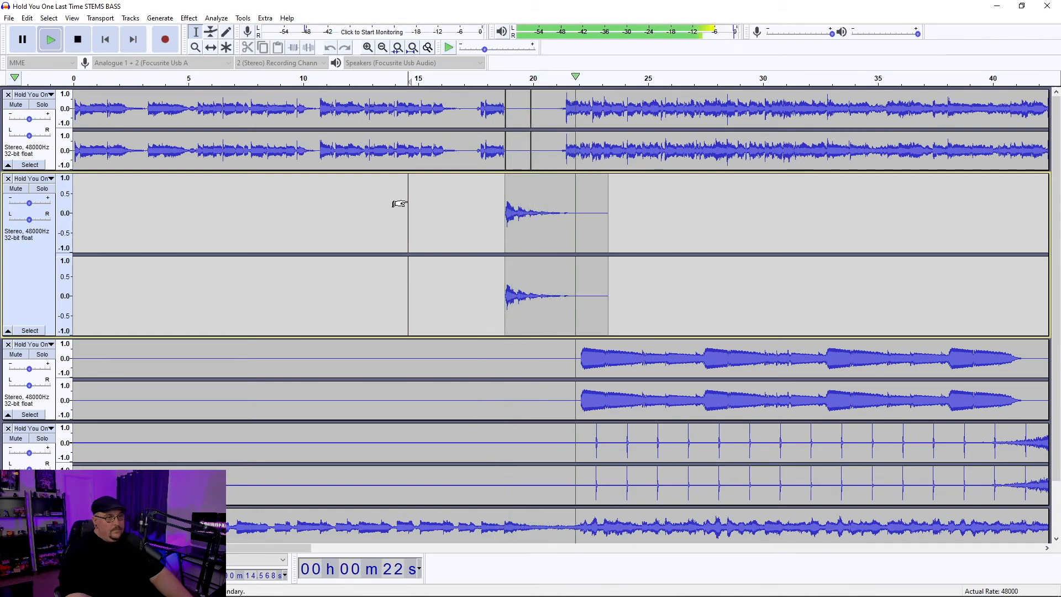
key("space")
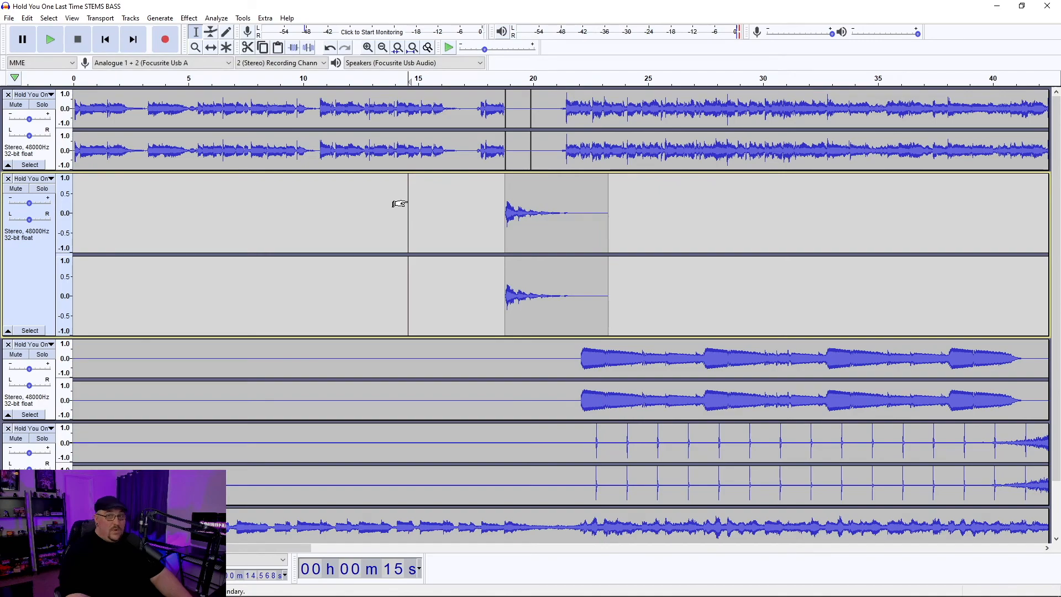